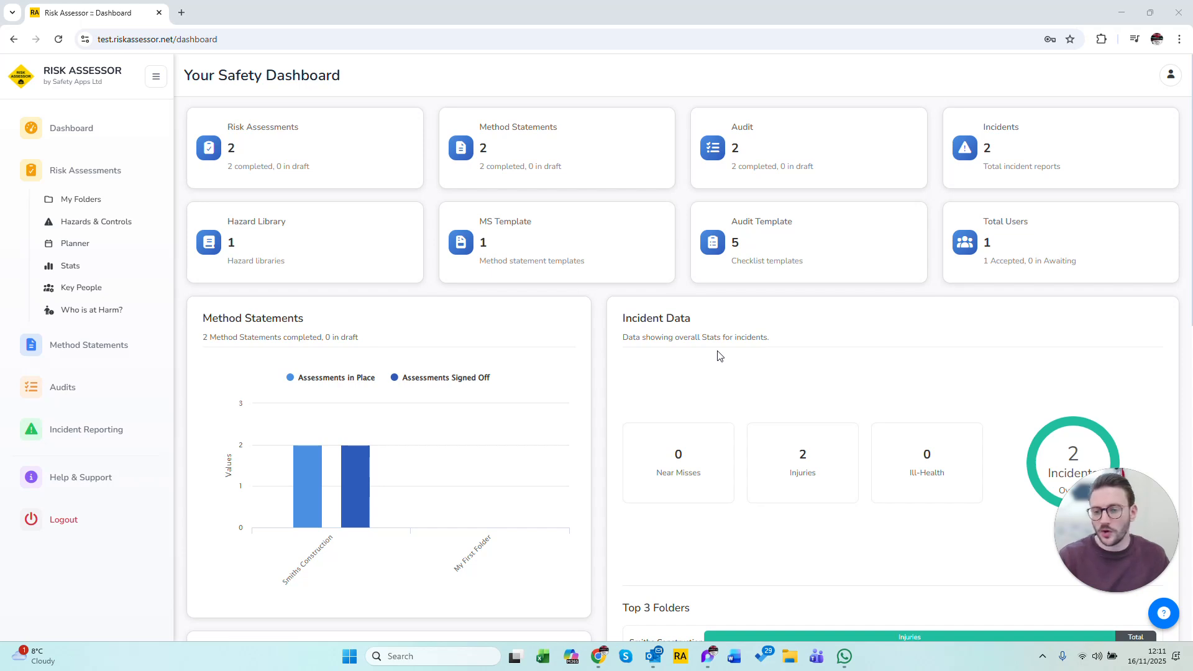
Create a new library named Commercial Construction in the risk assessment hazards and controls.
left_click(610, 326)
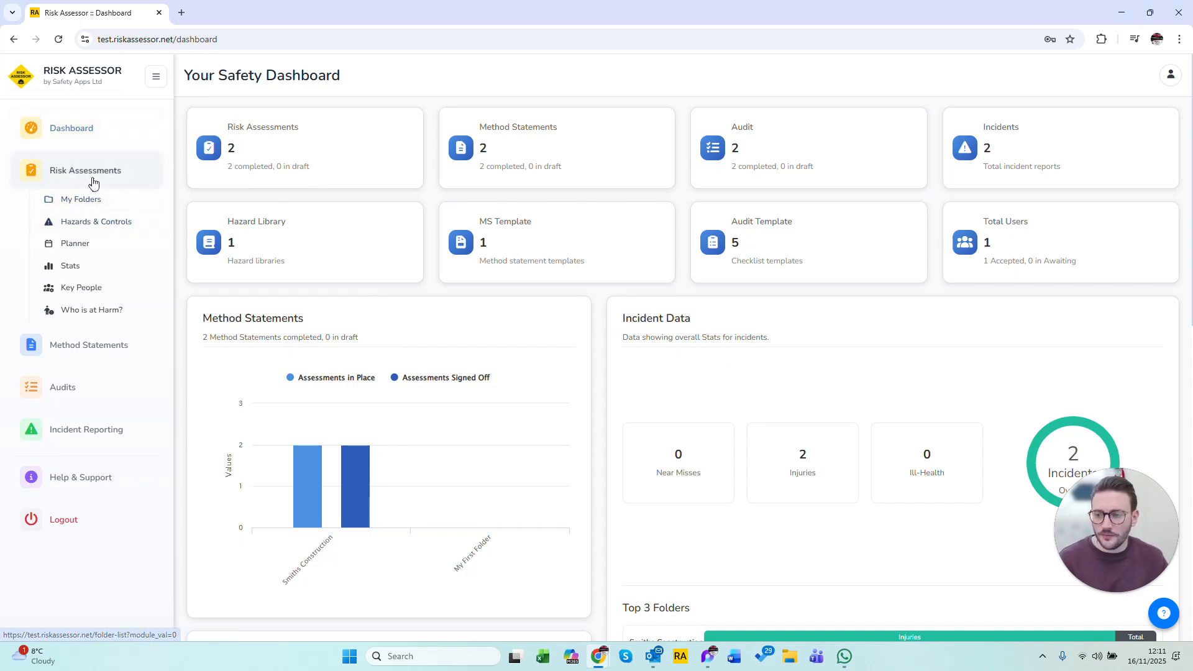
left_click(103, 227)
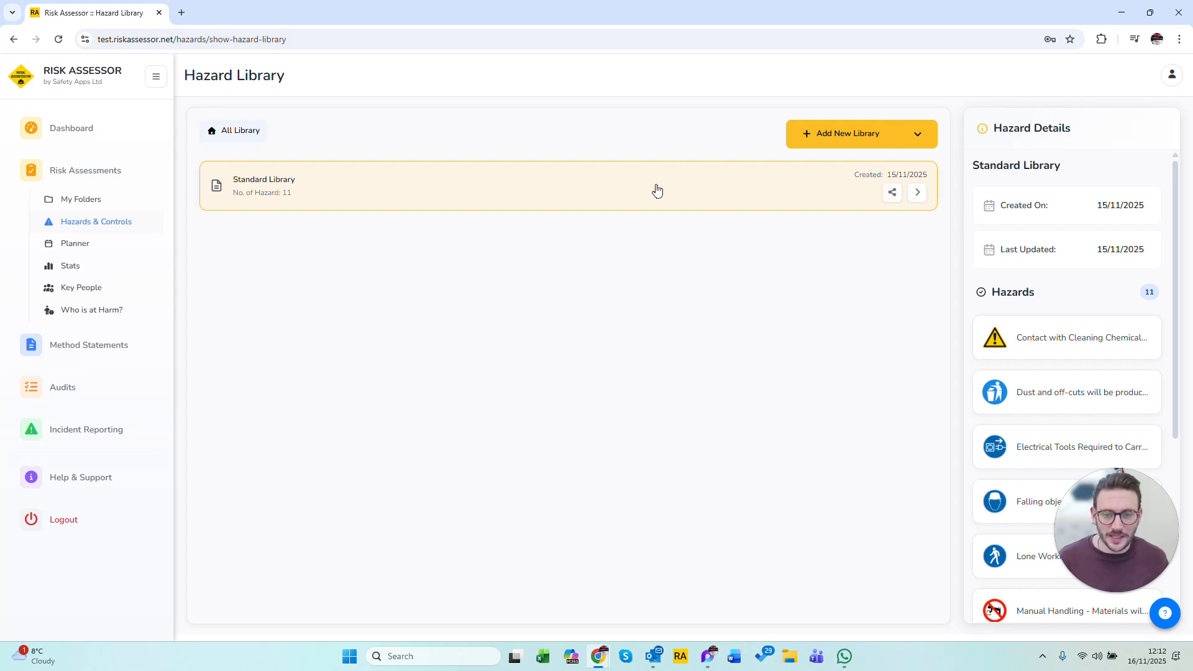
left_click(816, 134)
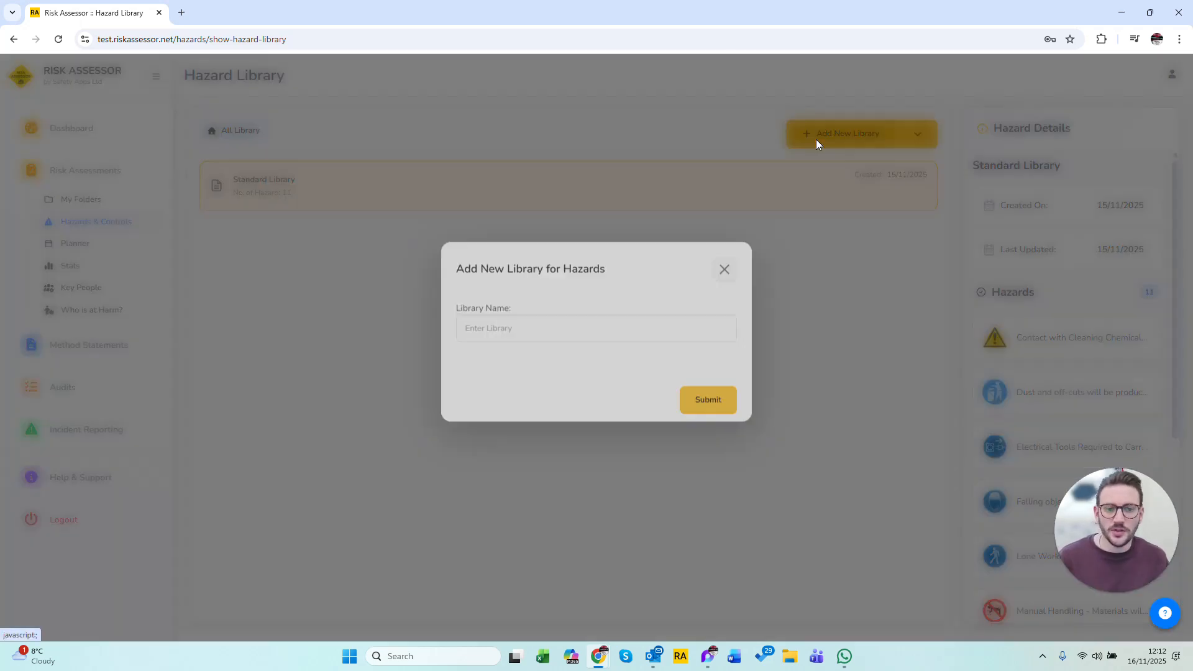
left_click(500, 345)
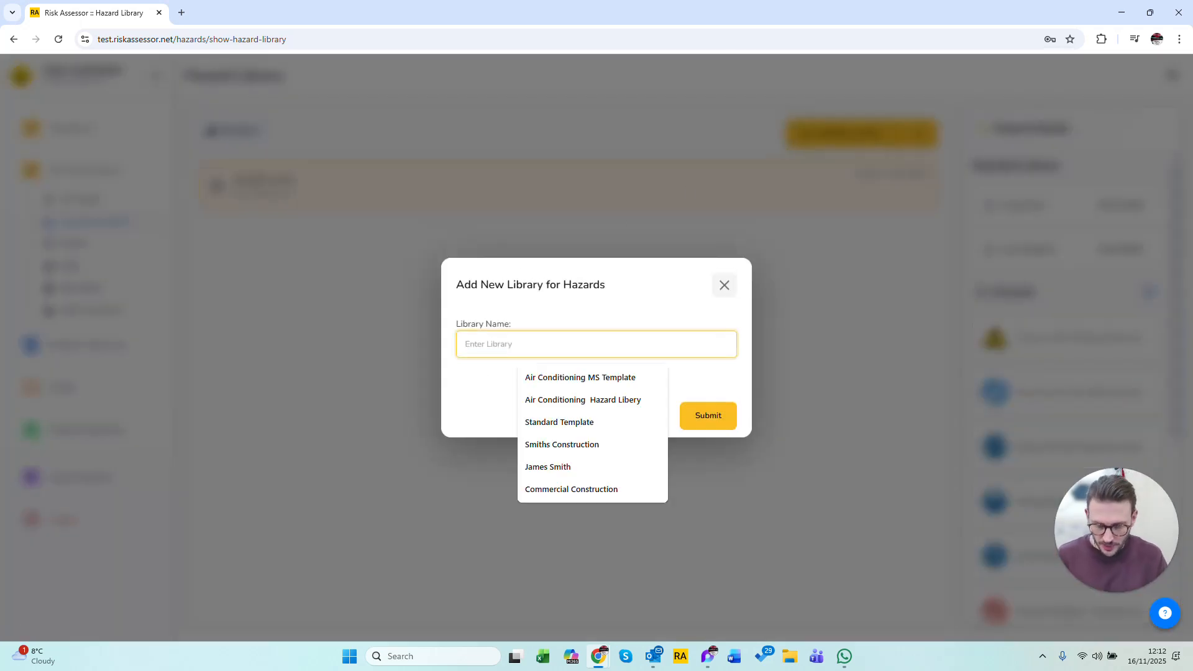
type("Commer")
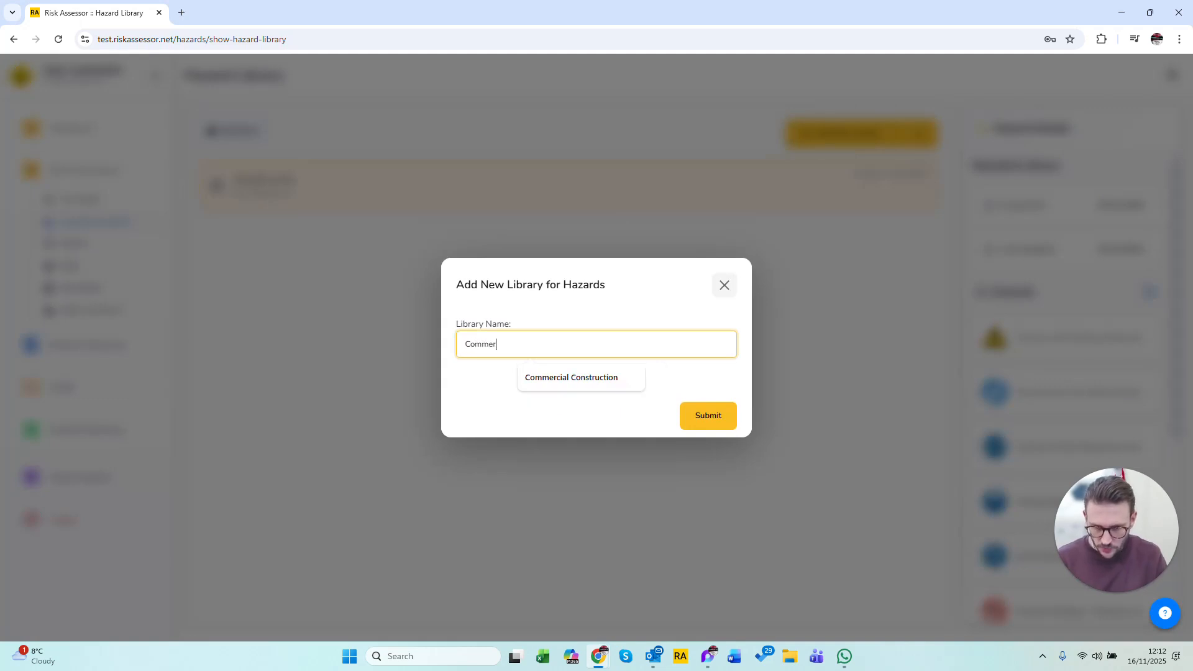
left_click(580, 376)
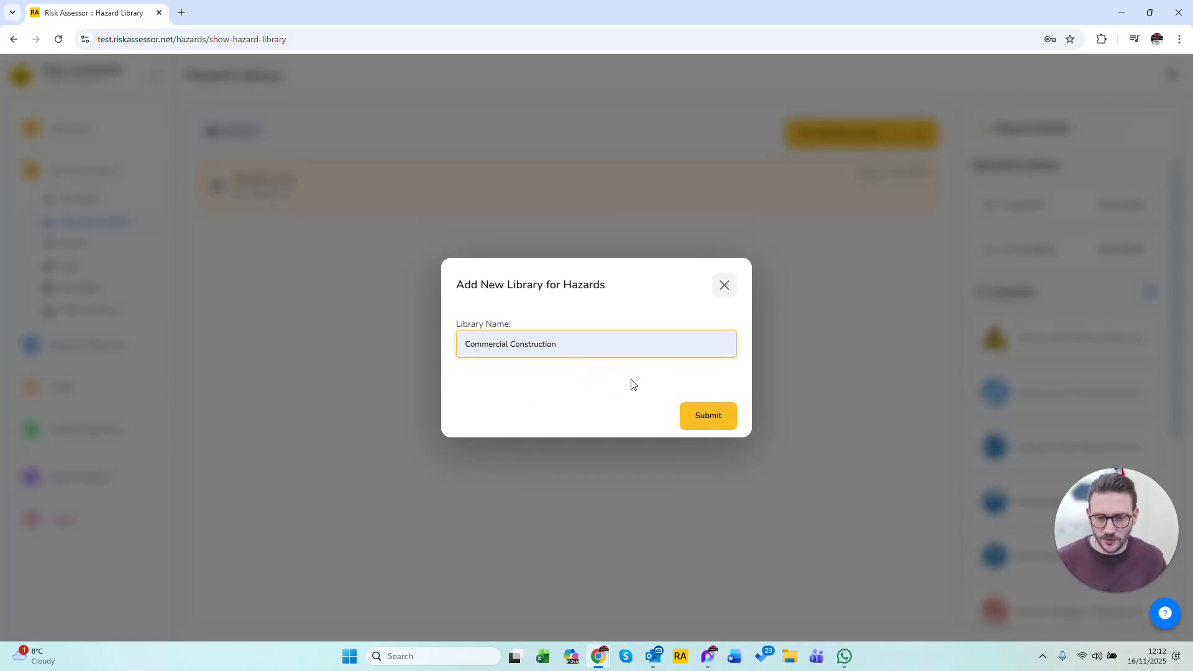
left_click(714, 421)
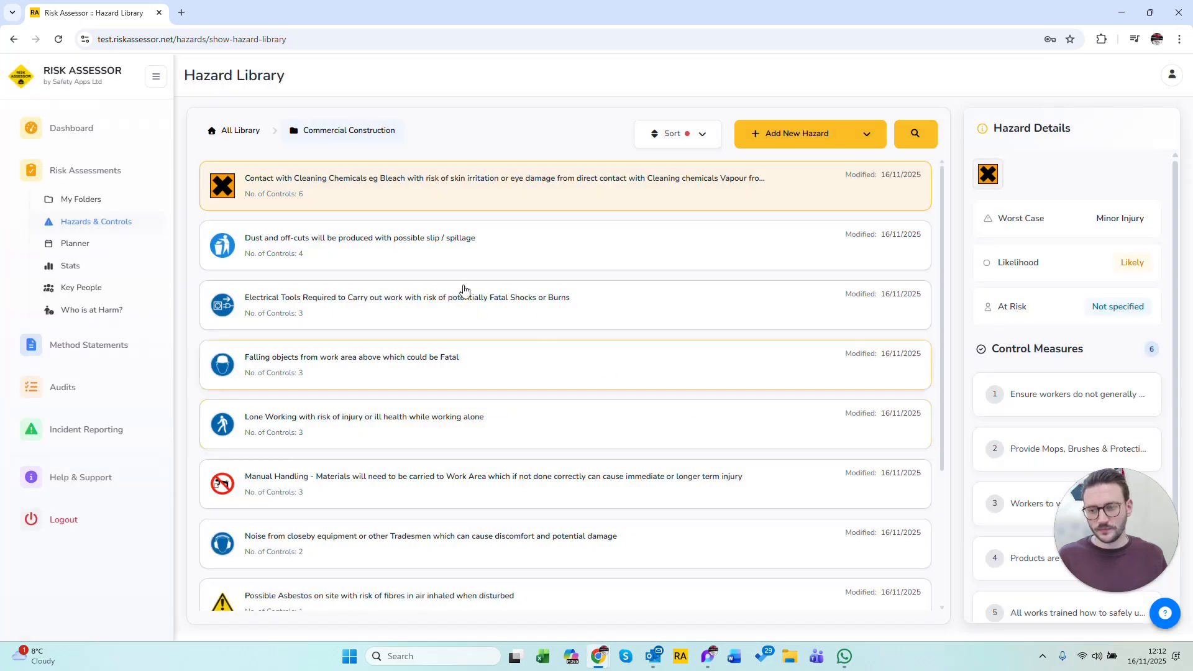
Delete the preloaded hazards from the Commercial Construction library, confirming each deletion.
scroll(737, 417, "down", 3)
scroll(733, 421, "up", 3)
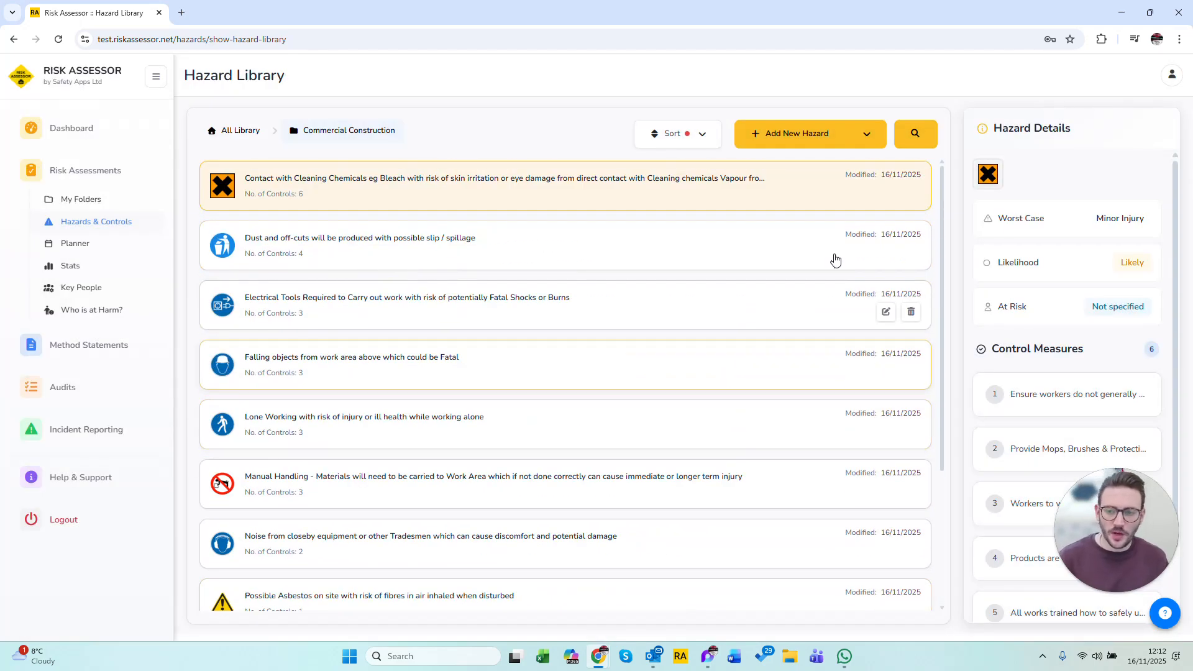
left_click(911, 192)
left_click(720, 385)
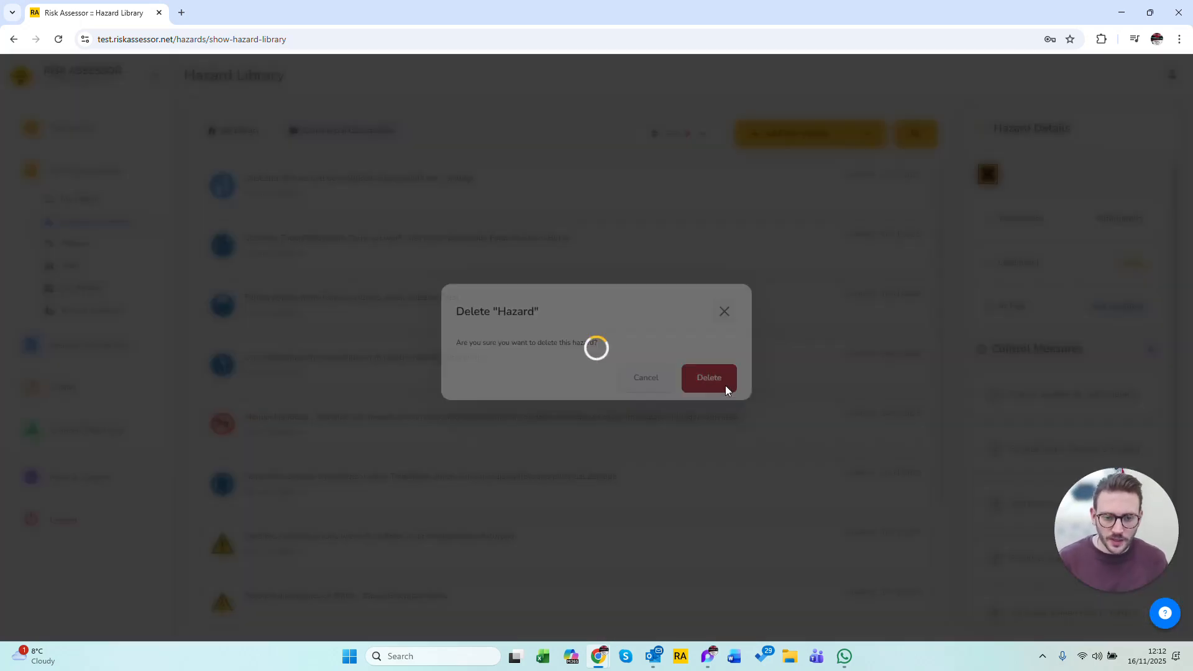
left_click(911, 192)
left_click(704, 388)
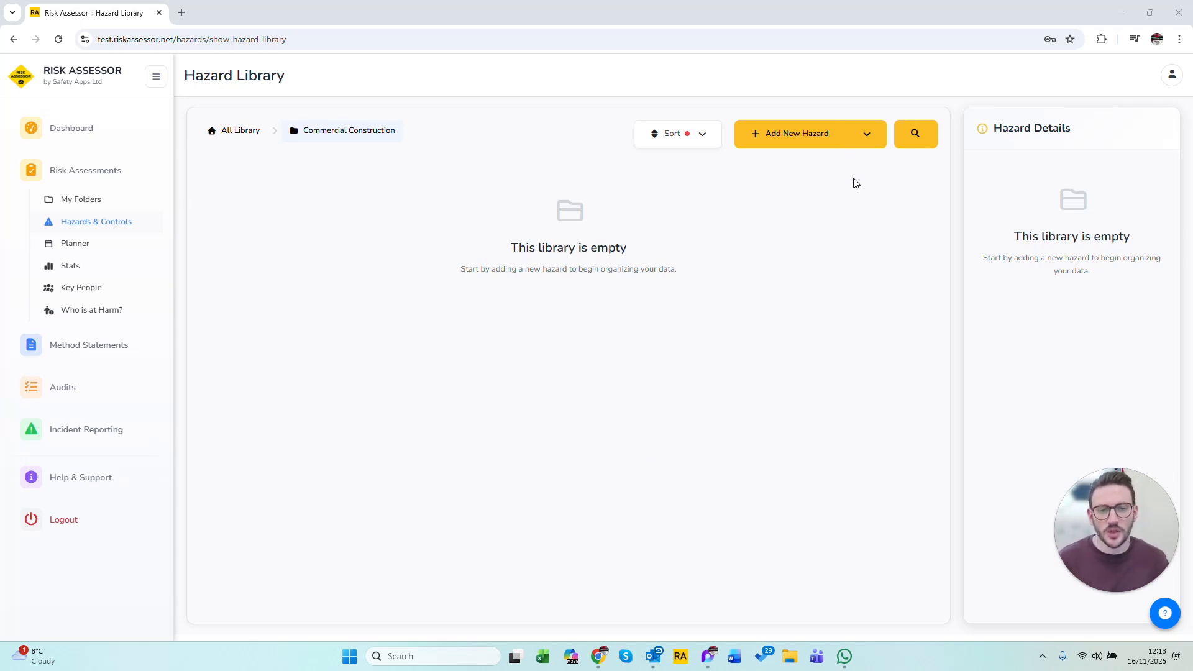
Start importing the example hazard library with Commercial Construction as the destination folder.
left_click(868, 140)
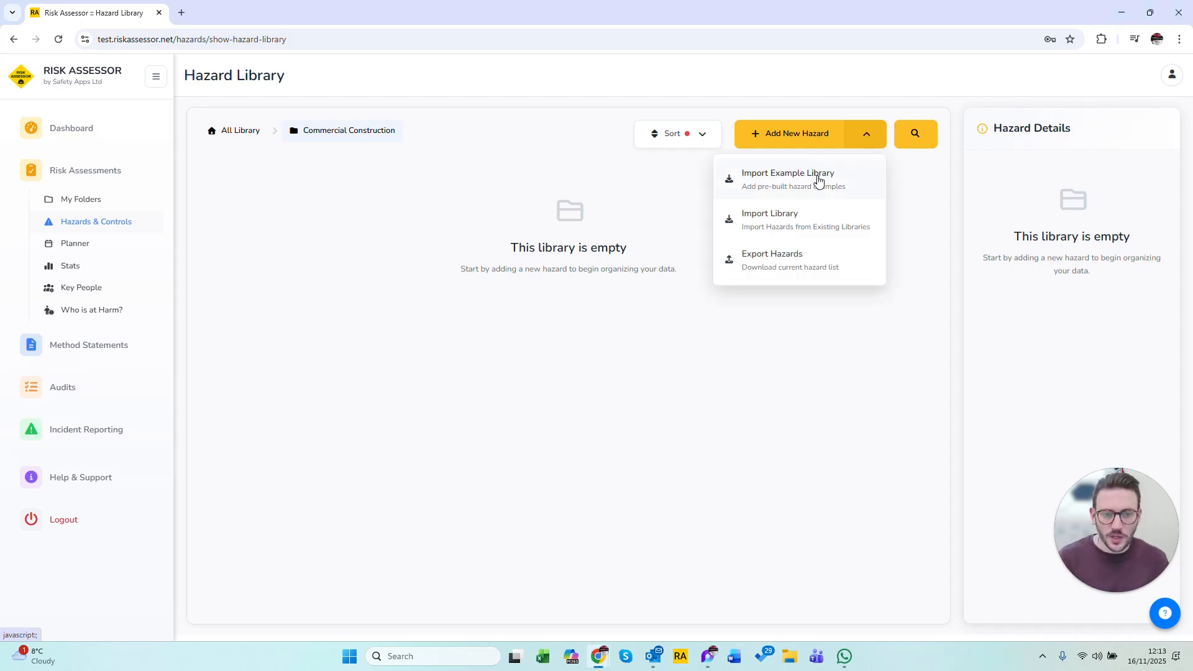
left_click(817, 179)
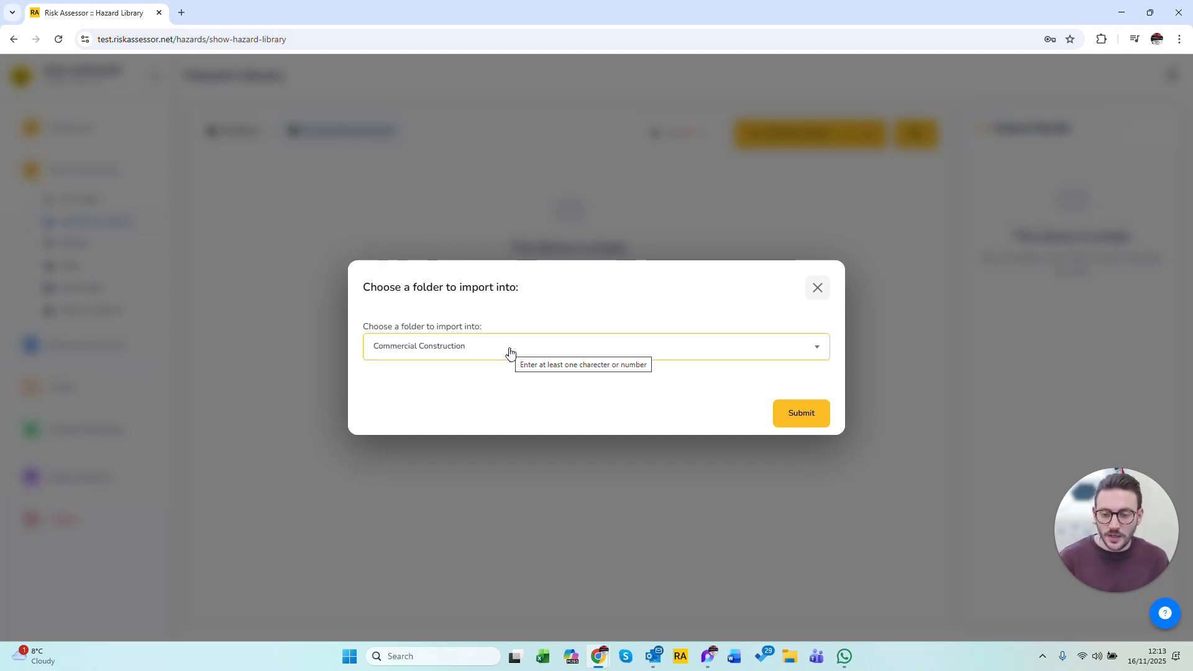
left_click(510, 353)
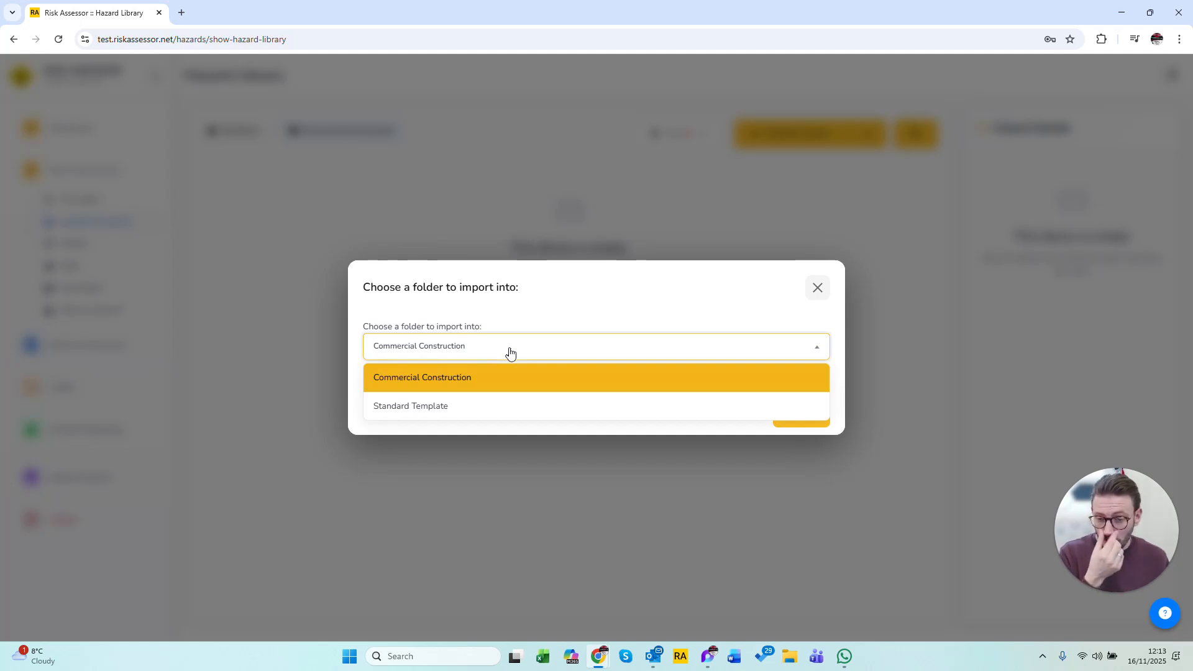
left_click(454, 383)
left_click(814, 417)
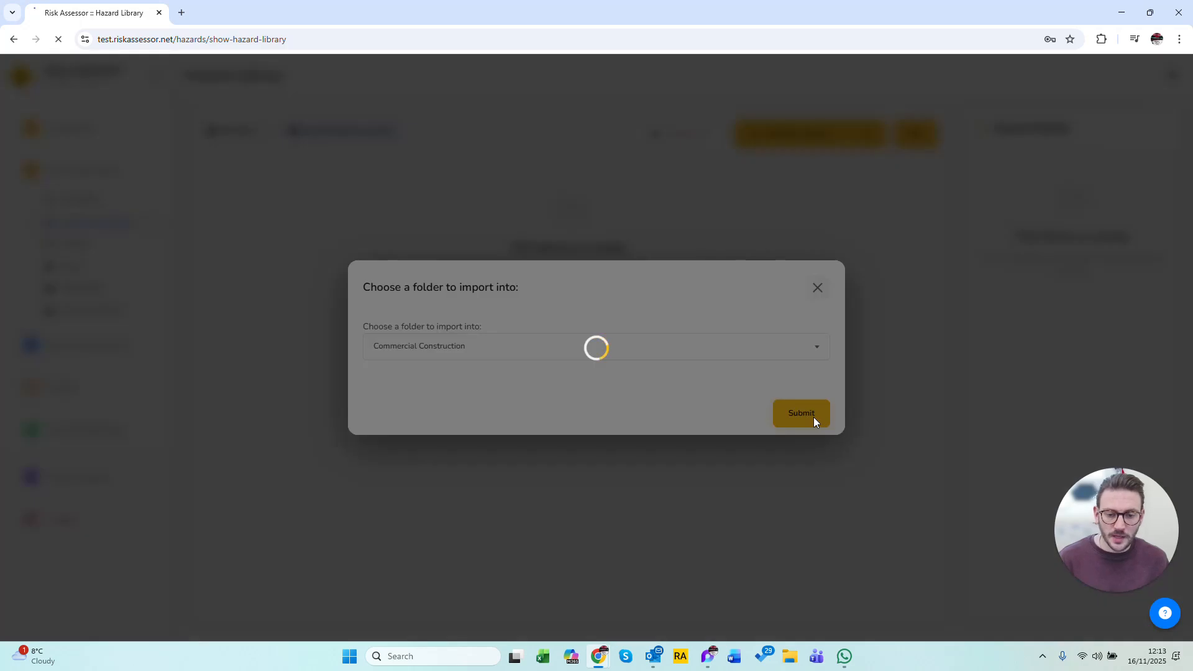
Select the example hazards Abrasive wheels, Burns from welding operation, Crush points on machinery, Conveyer belt and Asbestos present.
scroll(581, 339, "down", 10)
scroll(586, 338, "up", 10)
scroll(586, 337, "down", 20)
scroll(586, 337, "up", 8)
scroll(588, 336, "up", 10)
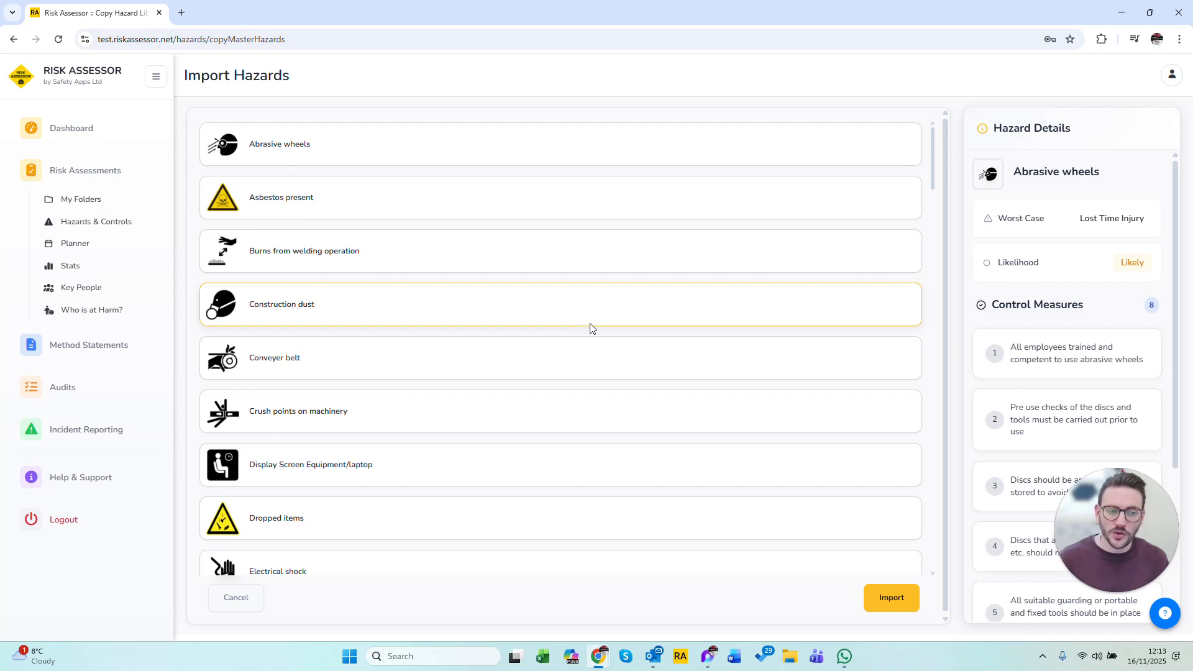
left_click(451, 149)
left_click(463, 258)
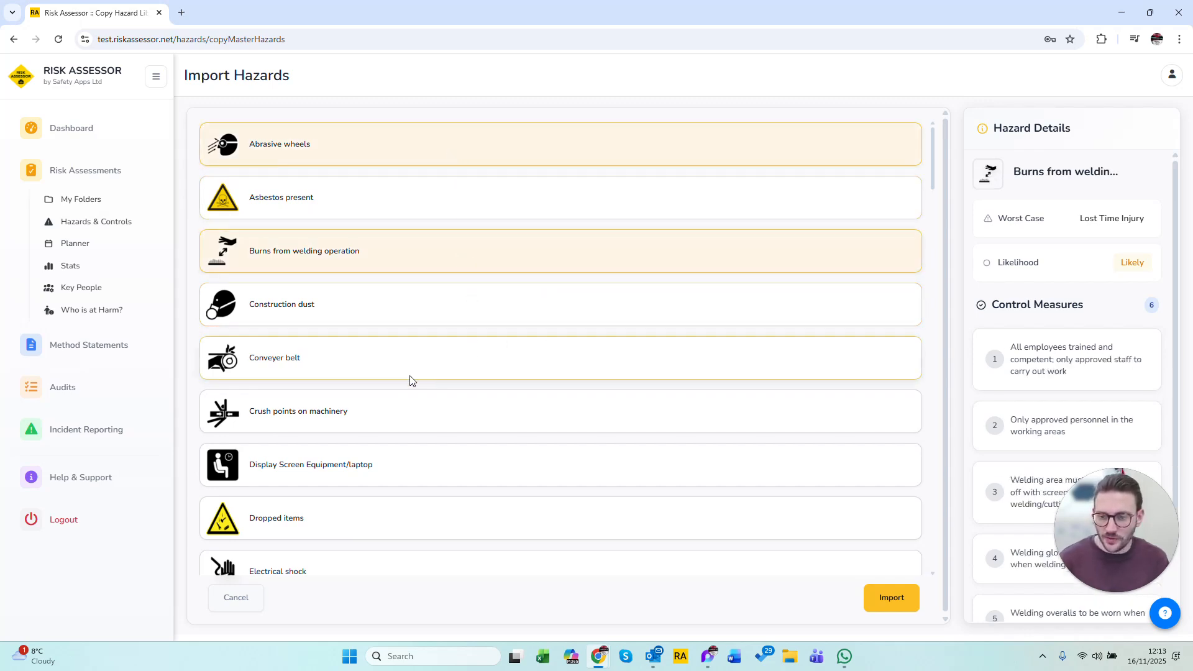
left_click(398, 415)
left_click(395, 360)
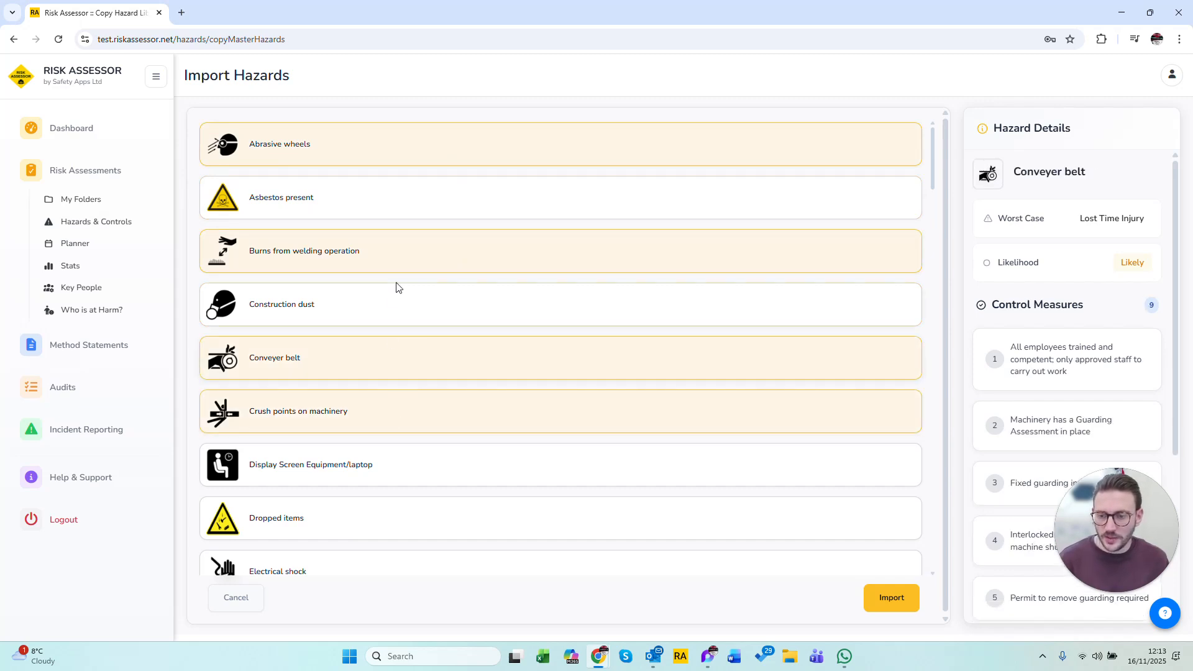
left_click(394, 213)
Add Dropped items, Electrical shock, Extreme weather and the rooftop fall hazard to the selection, and import all selected hazards.
scroll(410, 426, "down", 2)
left_click(389, 402)
left_click(399, 461)
left_click(405, 513)
left_click(381, 565)
scroll(466, 325, "down", 1)
scroll(500, 333, "up", 3)
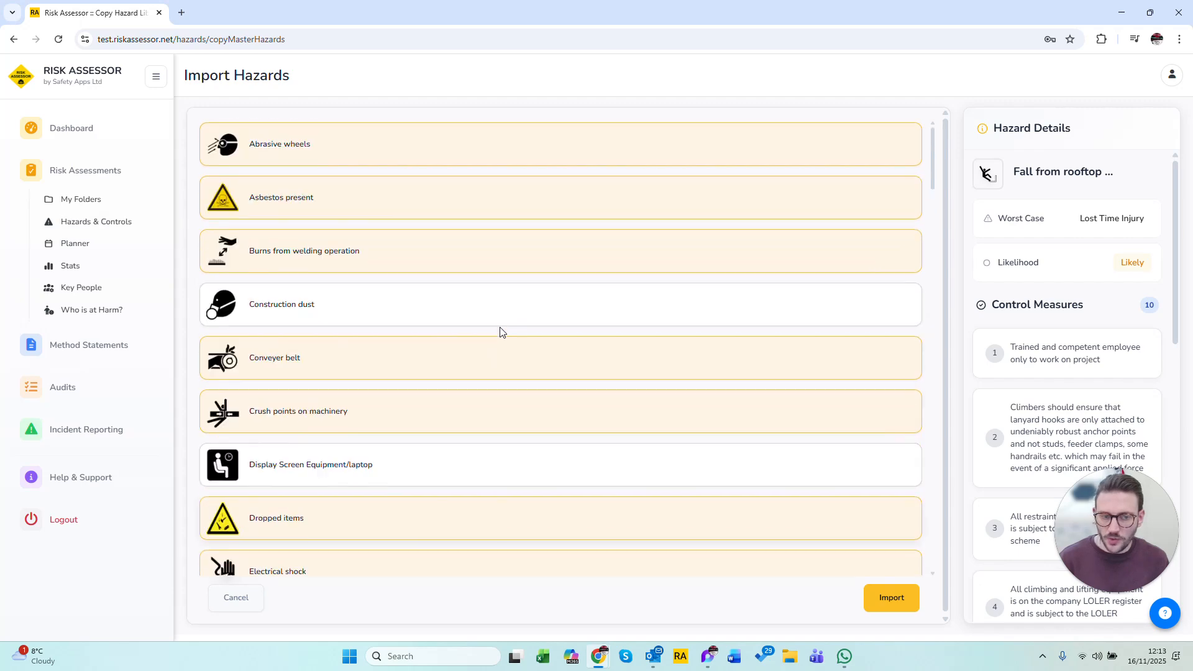
left_click(905, 601)
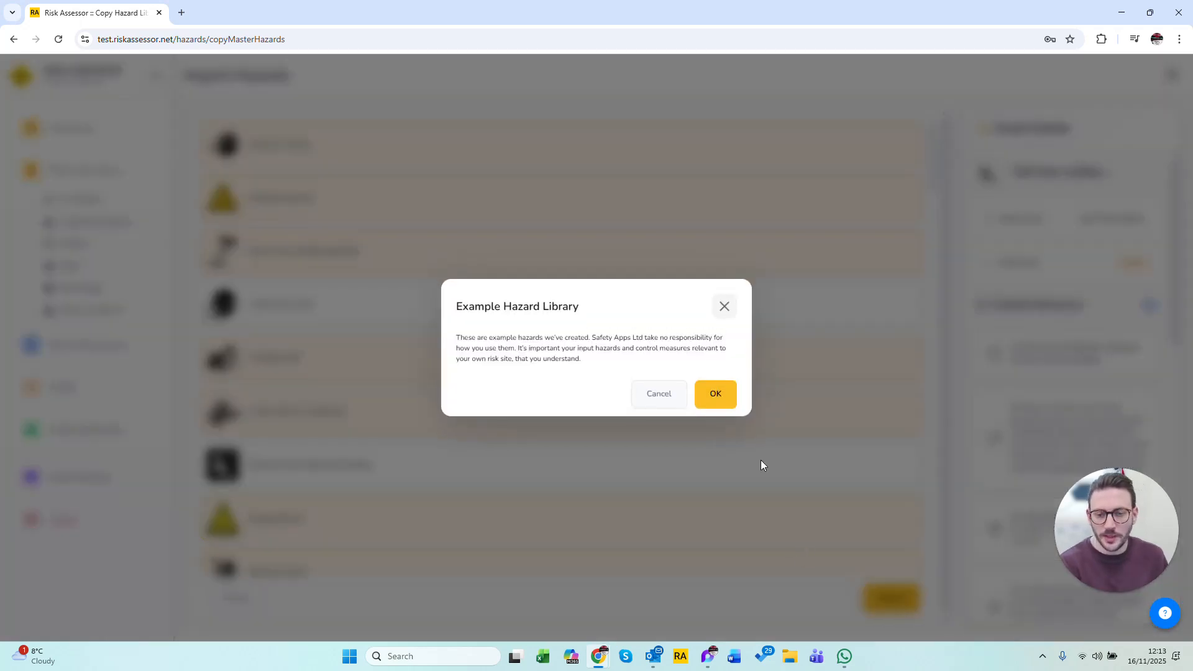
left_click(715, 395)
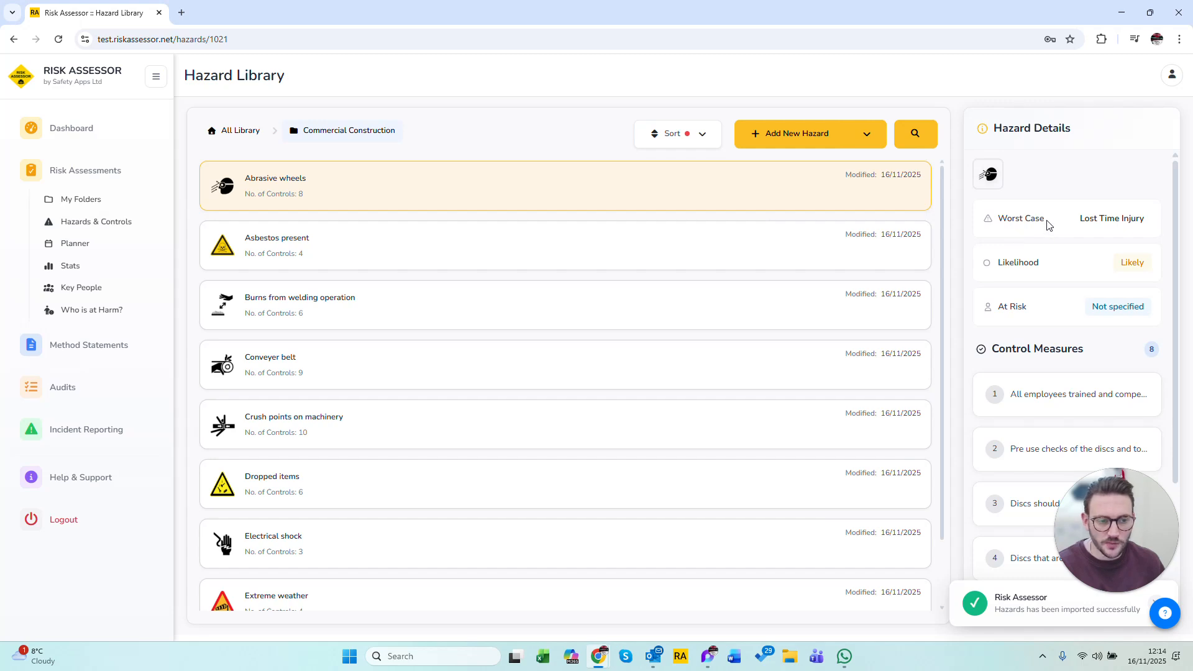
Review the worst case, likelihood and control measures of the Abrasive wheels, Asbestos present and Burns from welding operation hazards.
left_click_drag(1066, 225, 1019, 232)
left_click_drag(1052, 268, 1006, 271)
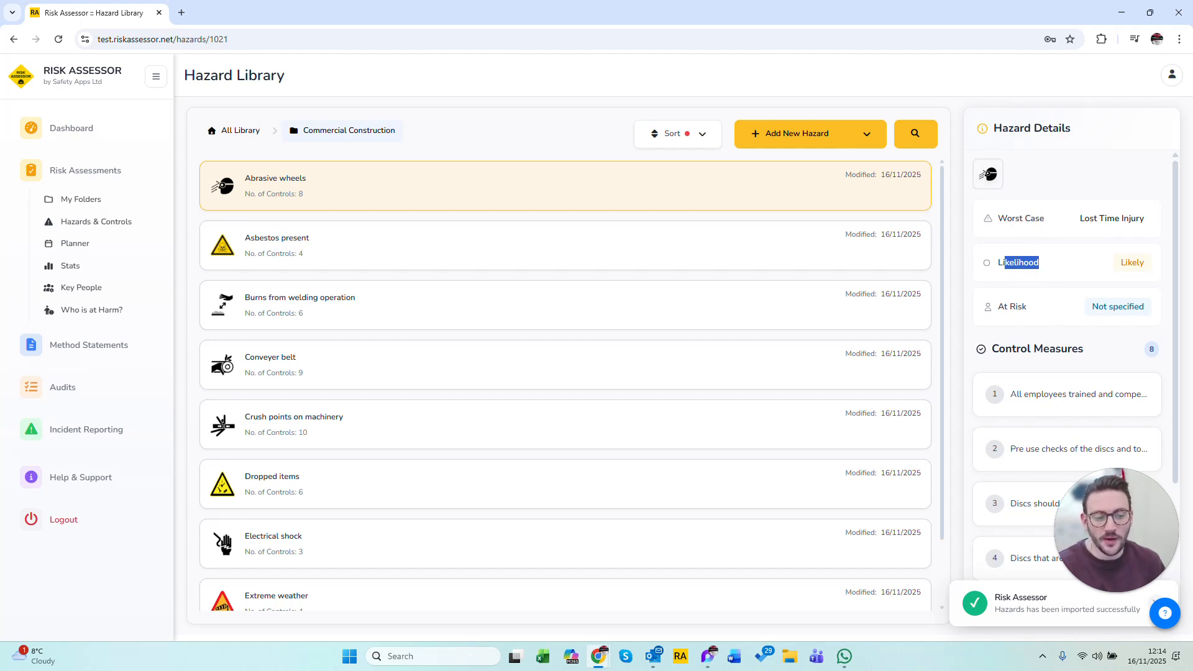
scroll(1053, 312, "down", 3)
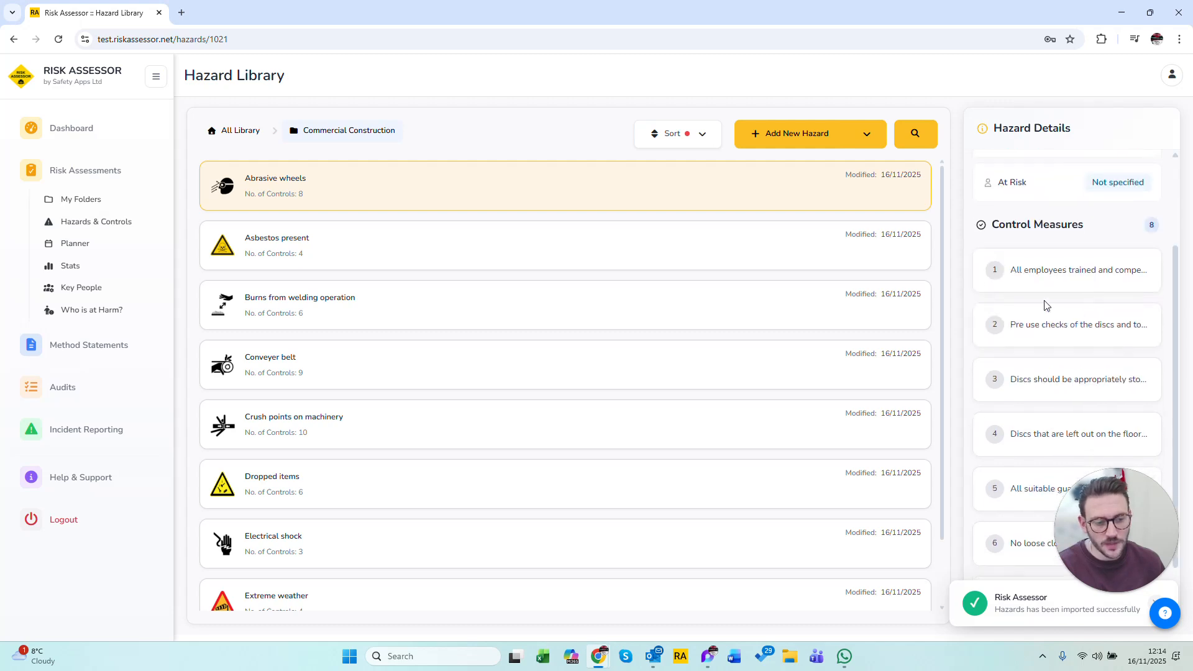
scroll(1019, 517, "up", 1)
scroll(1019, 517, "up", 2)
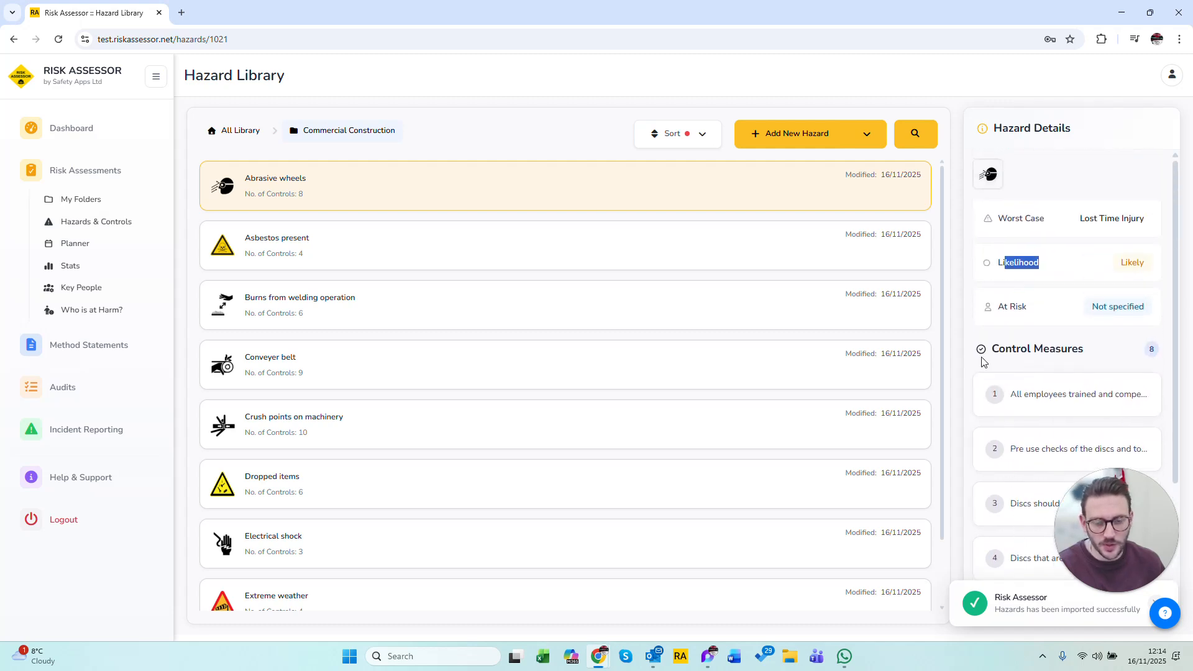
left_click(325, 252)
left_click(325, 311)
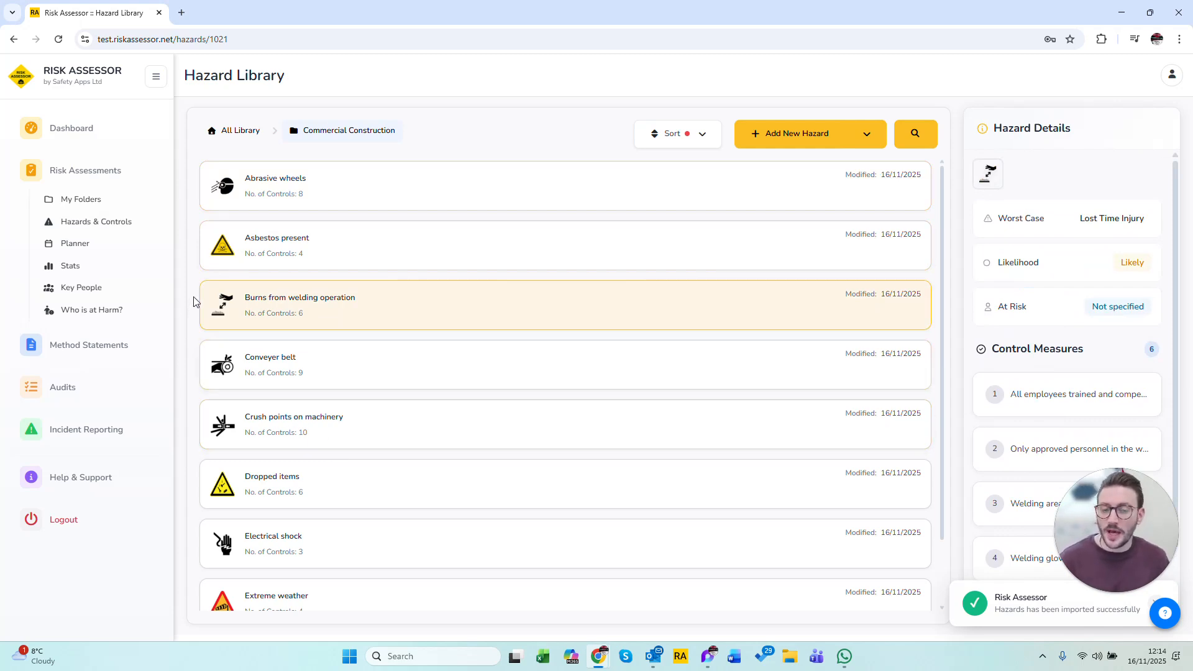
Start a new hazard in Commercial Construction and choose a yellow triangular vehicle warning icon from the icon library.
left_click(759, 141)
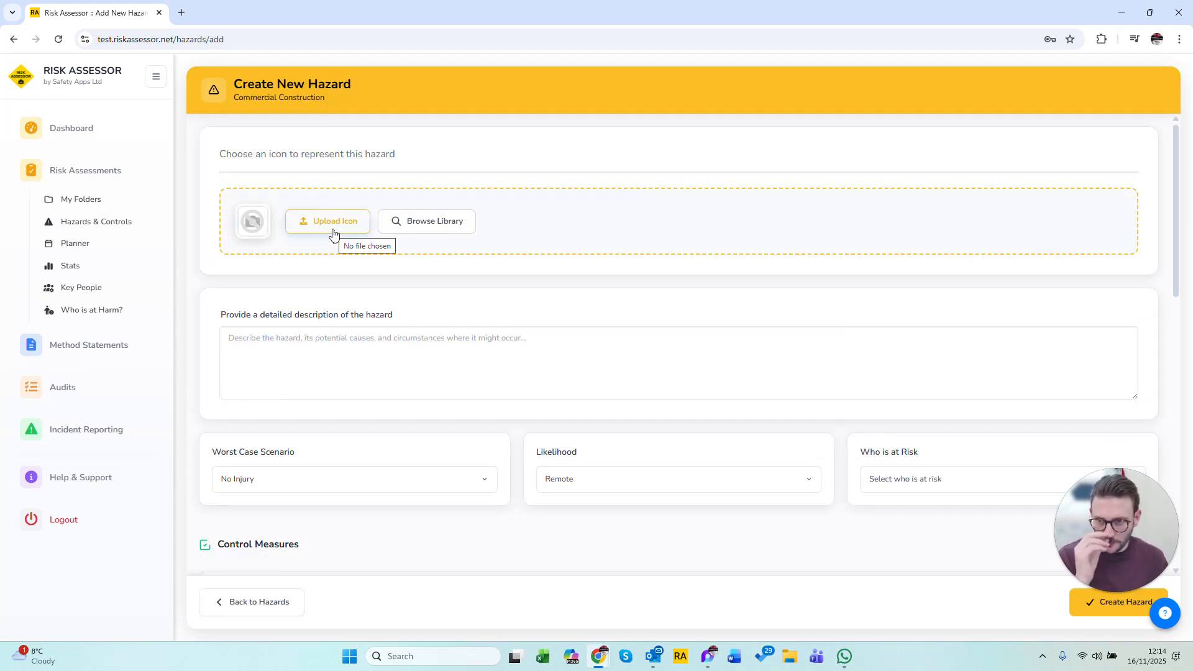
left_click(332, 222)
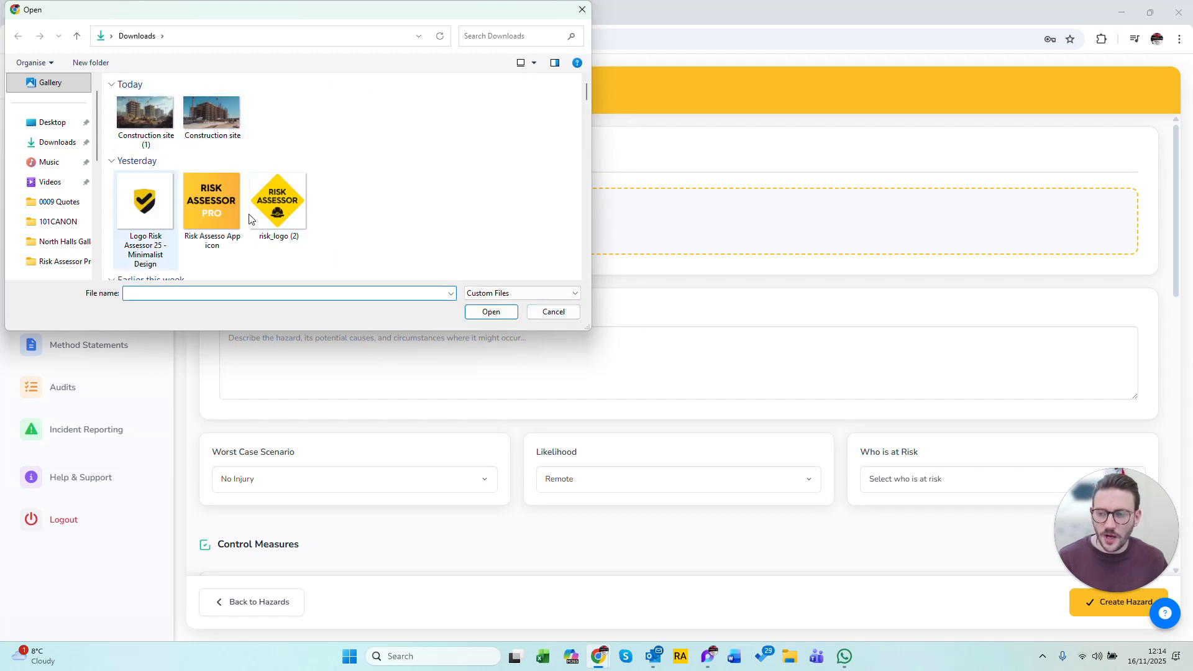
left_click(557, 317)
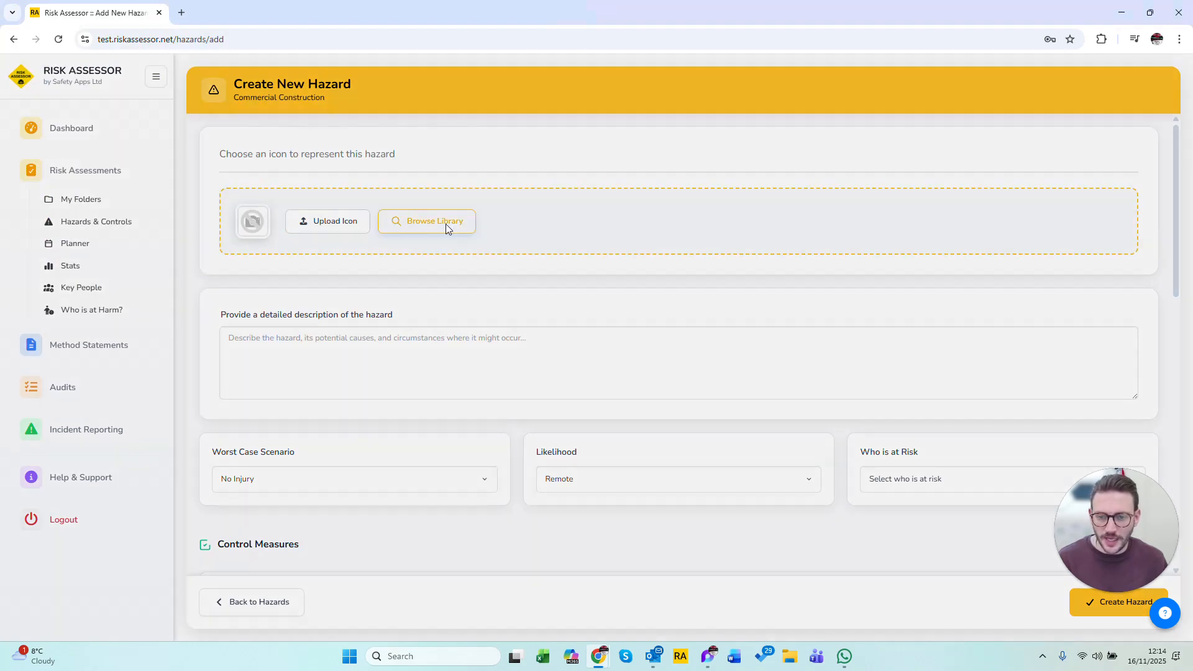
left_click(446, 224)
scroll(640, 324, "down", 10)
scroll(642, 325, "down", 20)
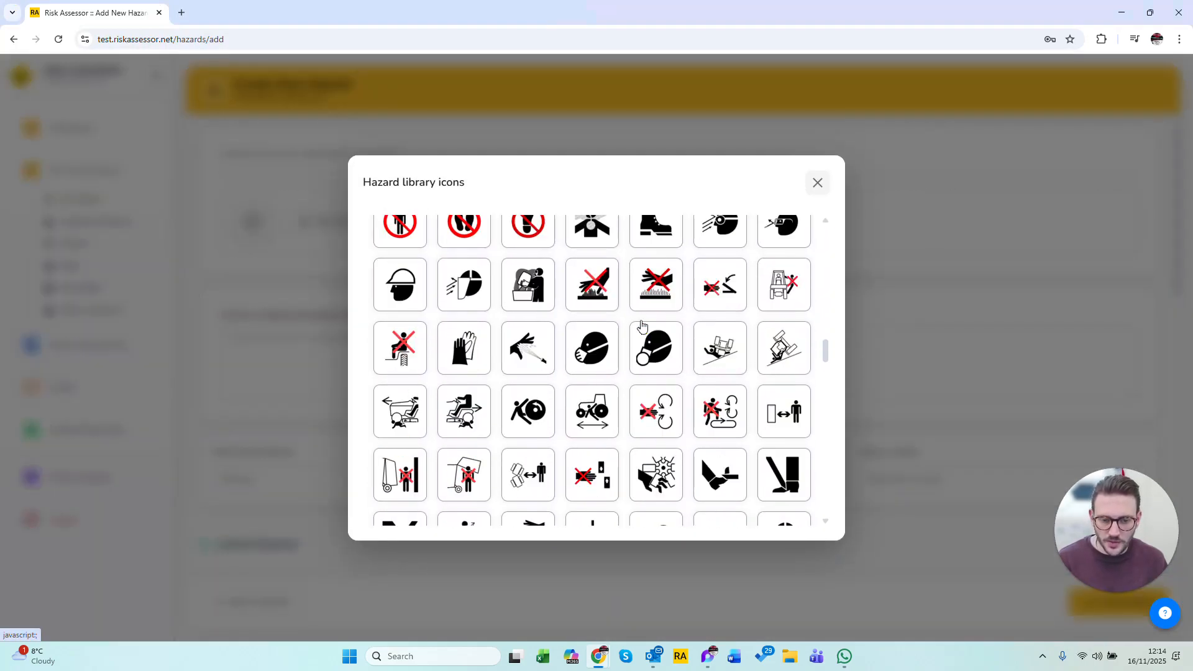
scroll(642, 324, "down", 2)
scroll(642, 324, "up", 10)
scroll(642, 326, "up", 10)
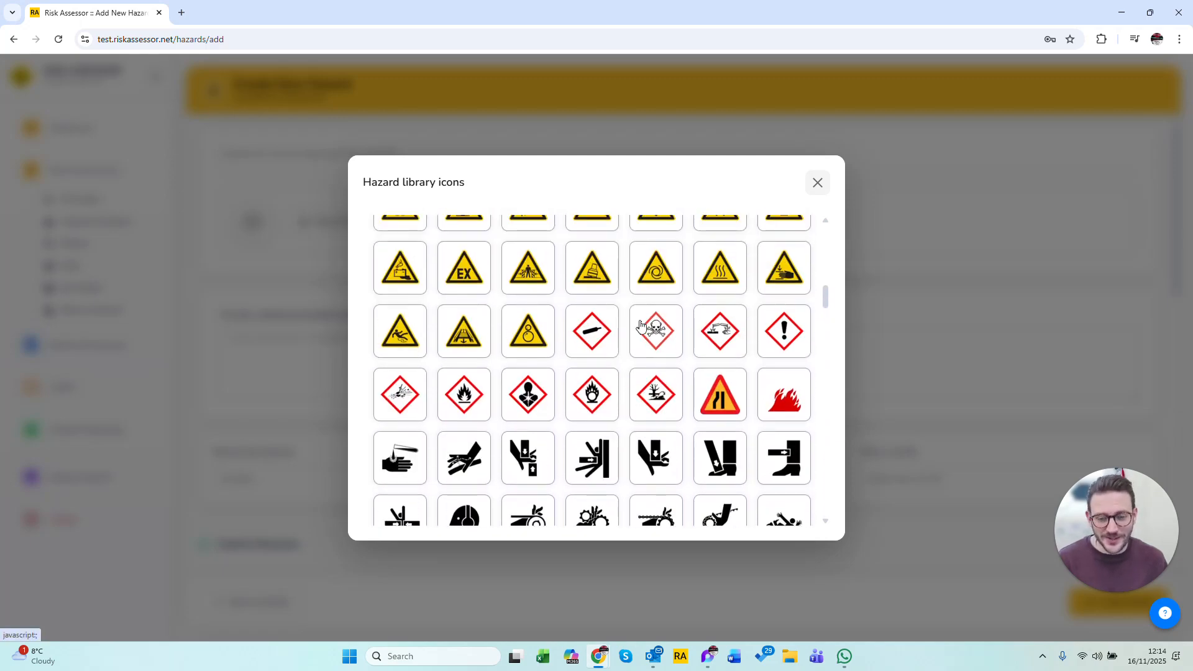
scroll(641, 335, "up", 7)
scroll(637, 435, "down", 4)
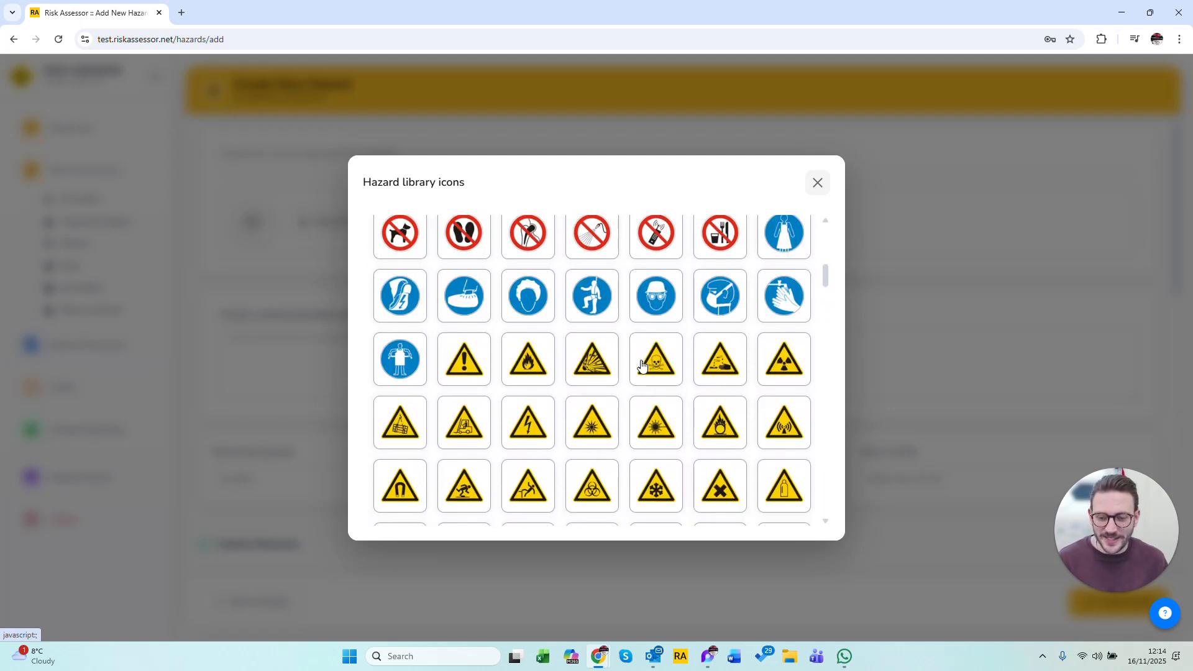
left_click(449, 351)
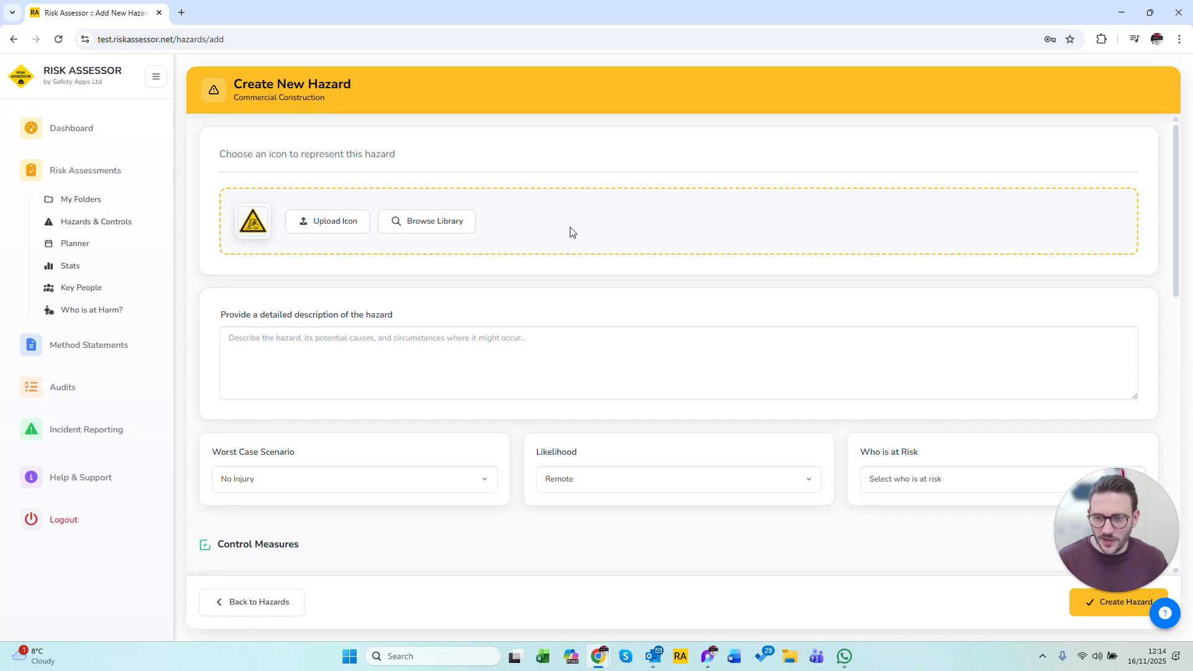
Describe the new hazard as "People and plant interface - crushed by the plant".
left_click(410, 361)
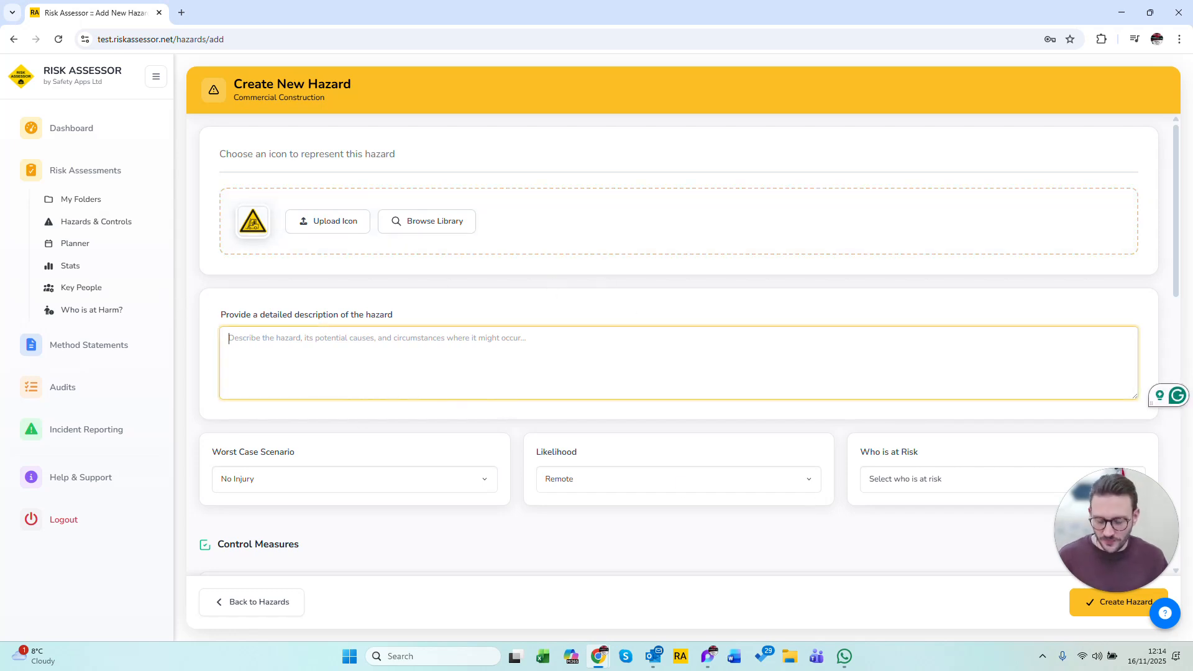
type("Pe")
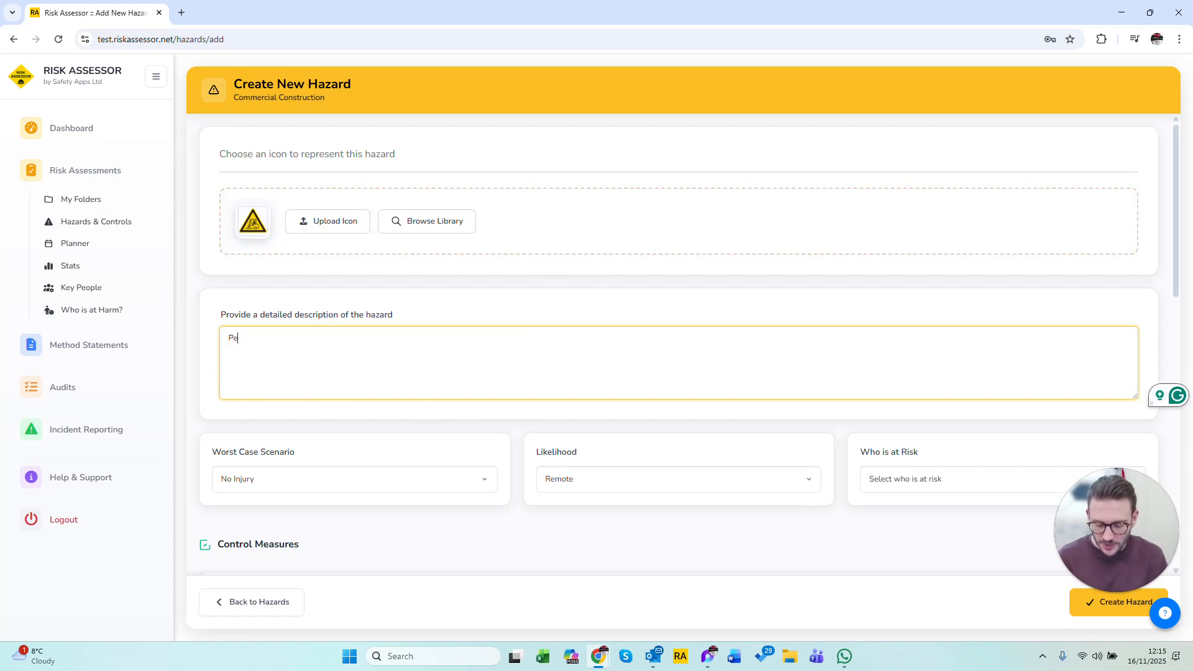
type("ople and plant interface")
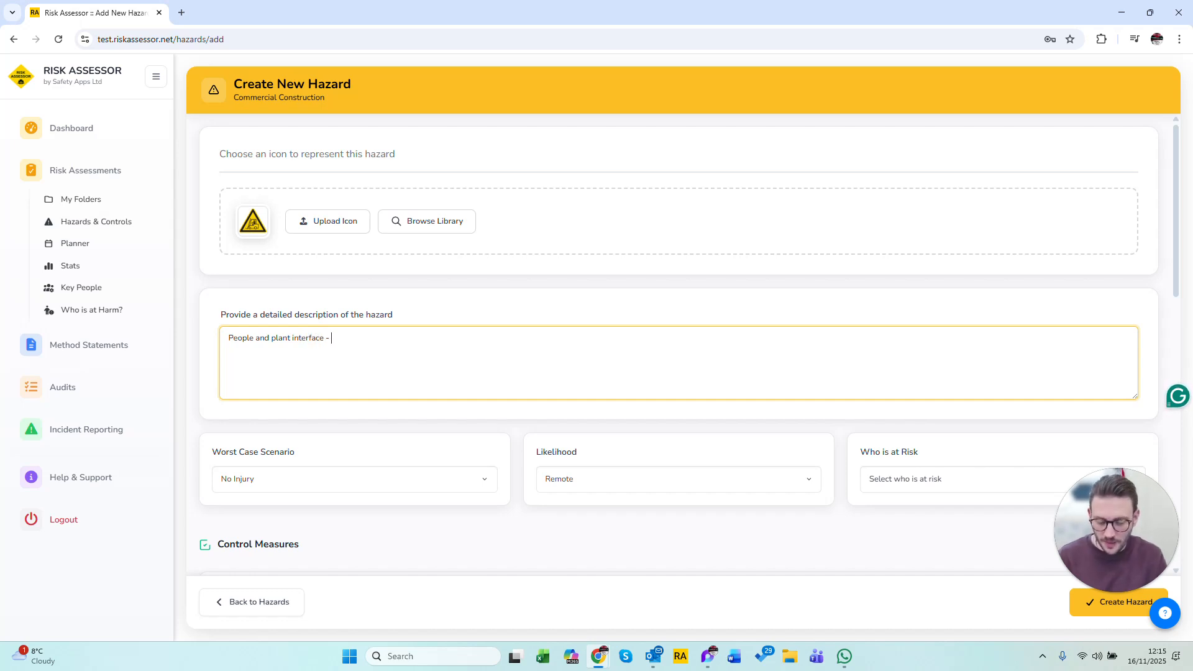
type("- crushed ")
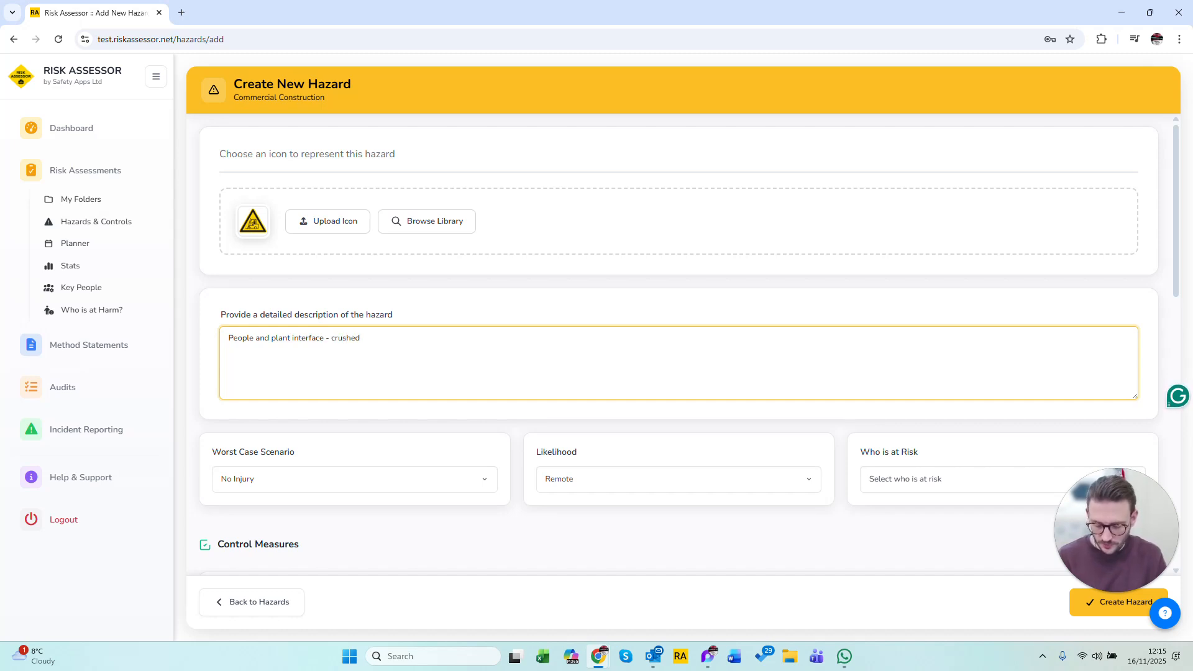
type("by the plant")
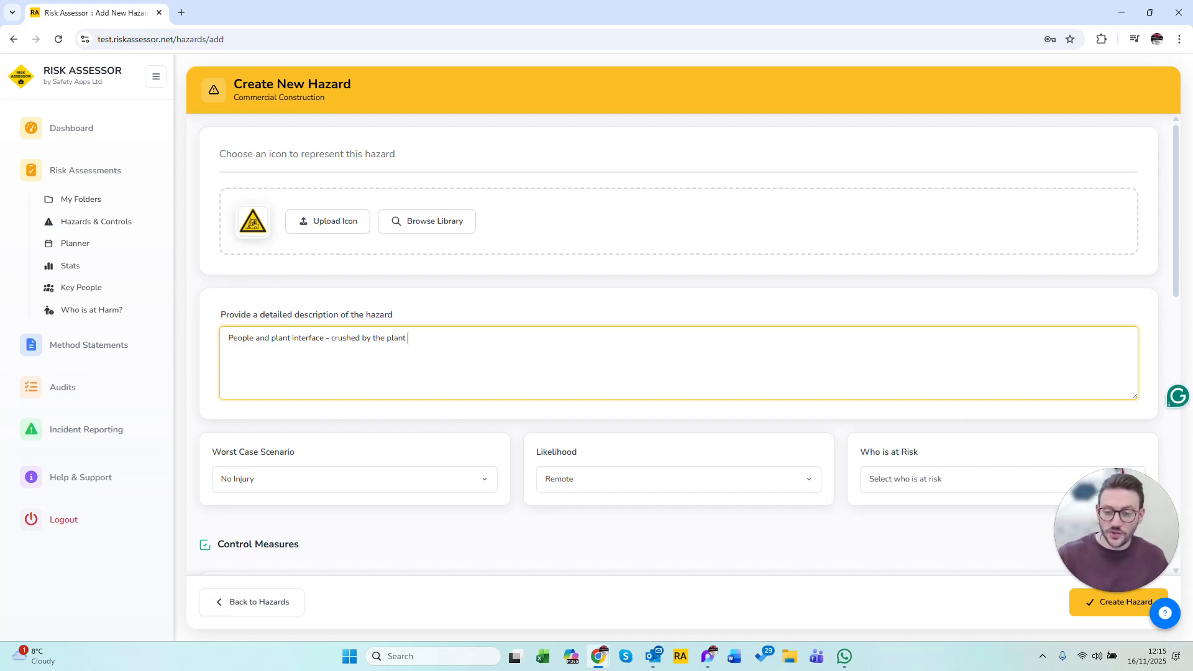
left_click_drag(409, 339, 218, 345)
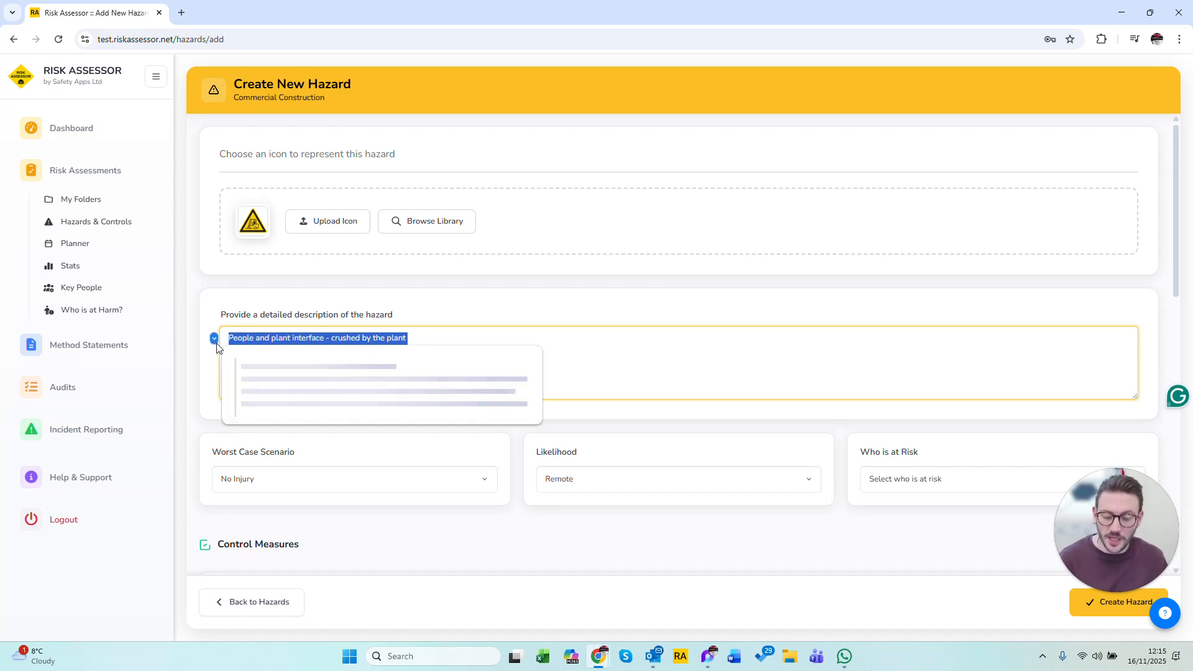
left_click(658, 354)
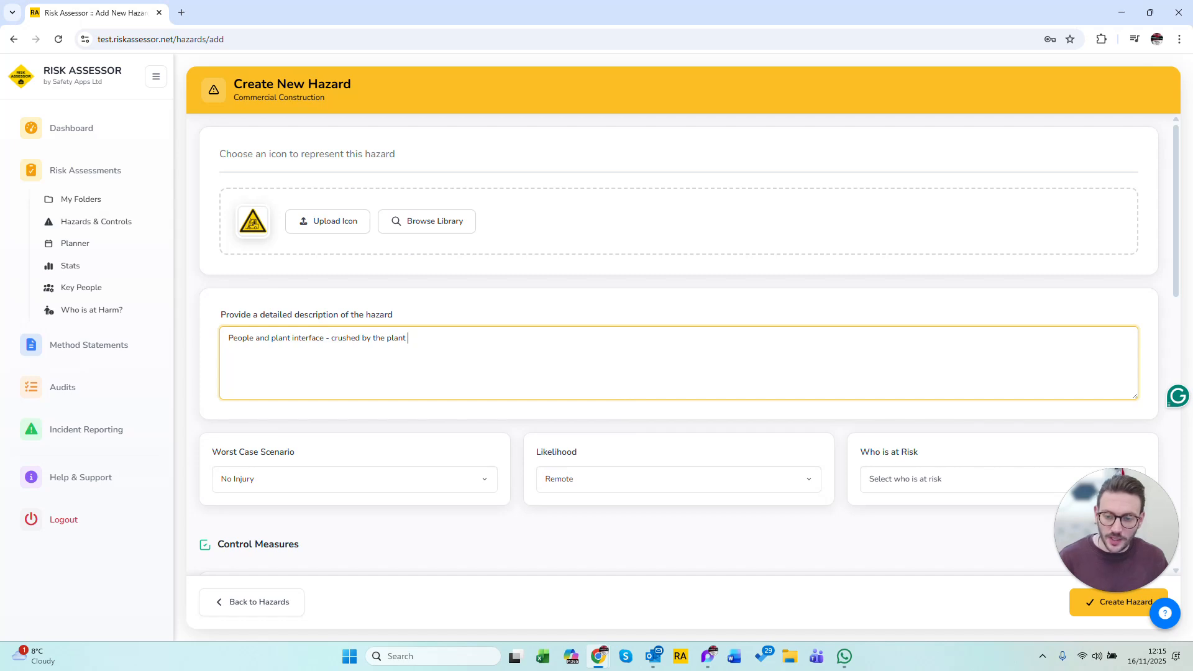
left_click_drag(228, 338, 325, 338)
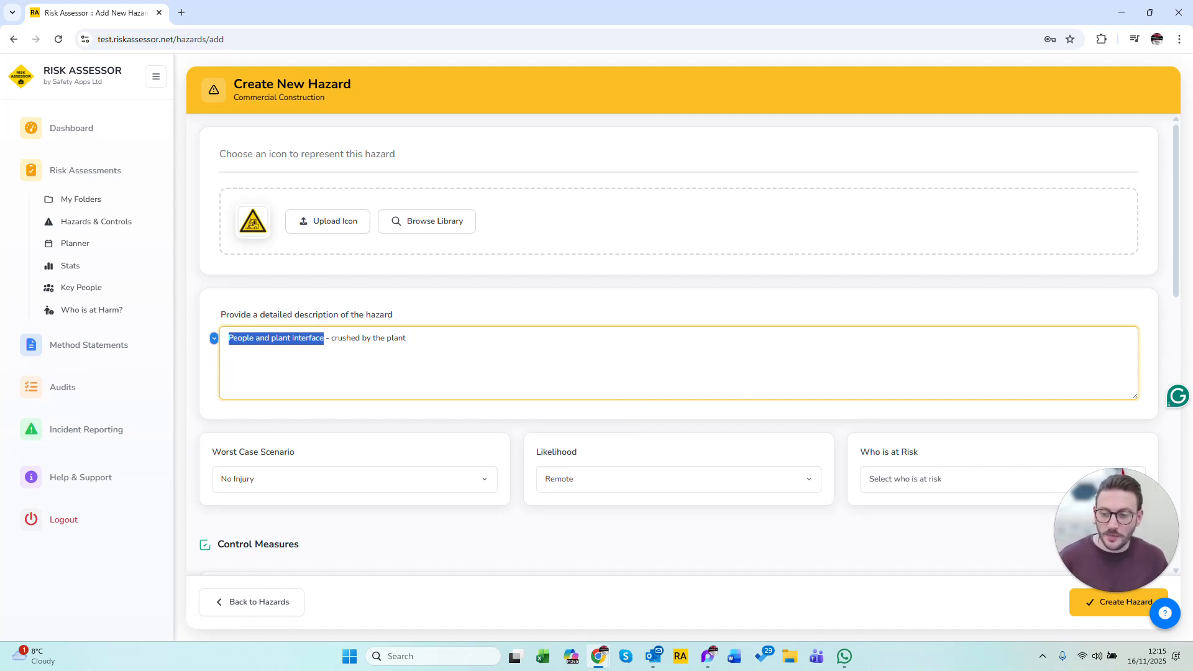
left_click_drag(407, 338, 331, 339)
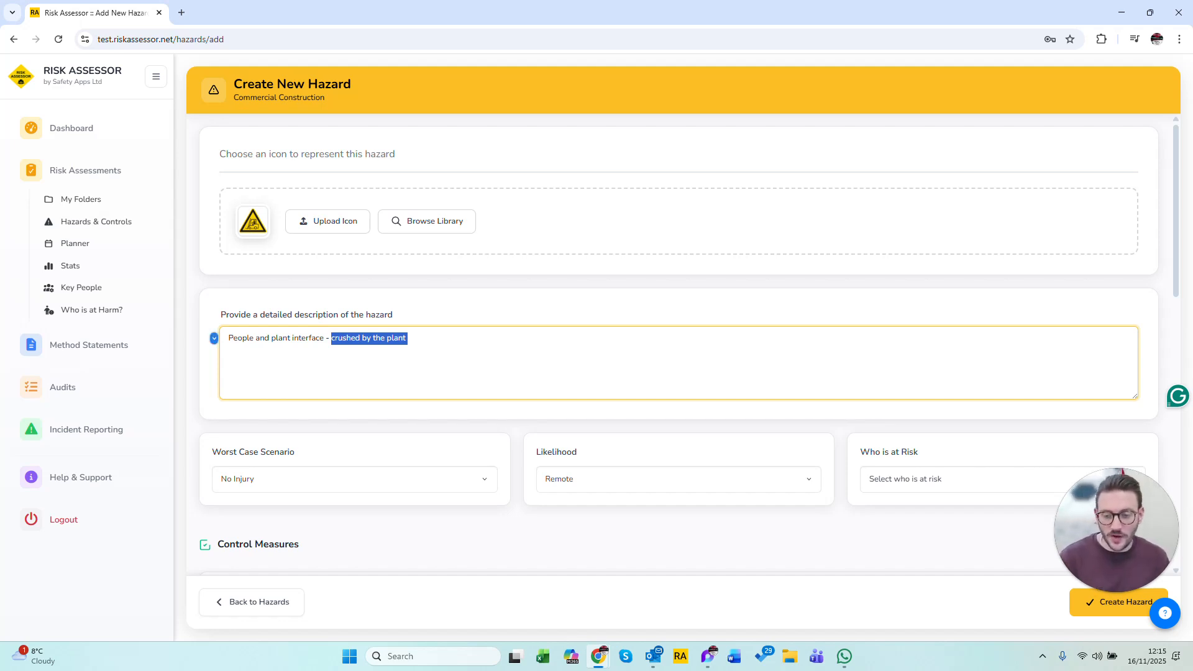
left_click(596, 352)
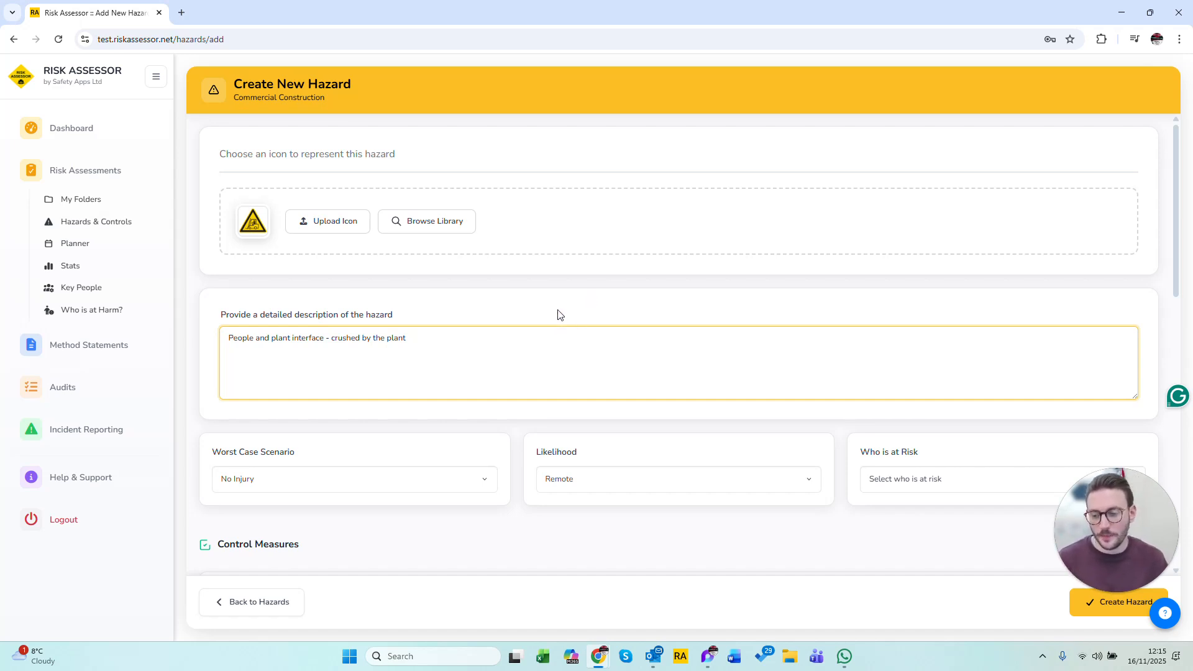
Set the hazard's worst case scenario to Fatality and its likelihood to Likely.
scroll(507, 378, "down", 3)
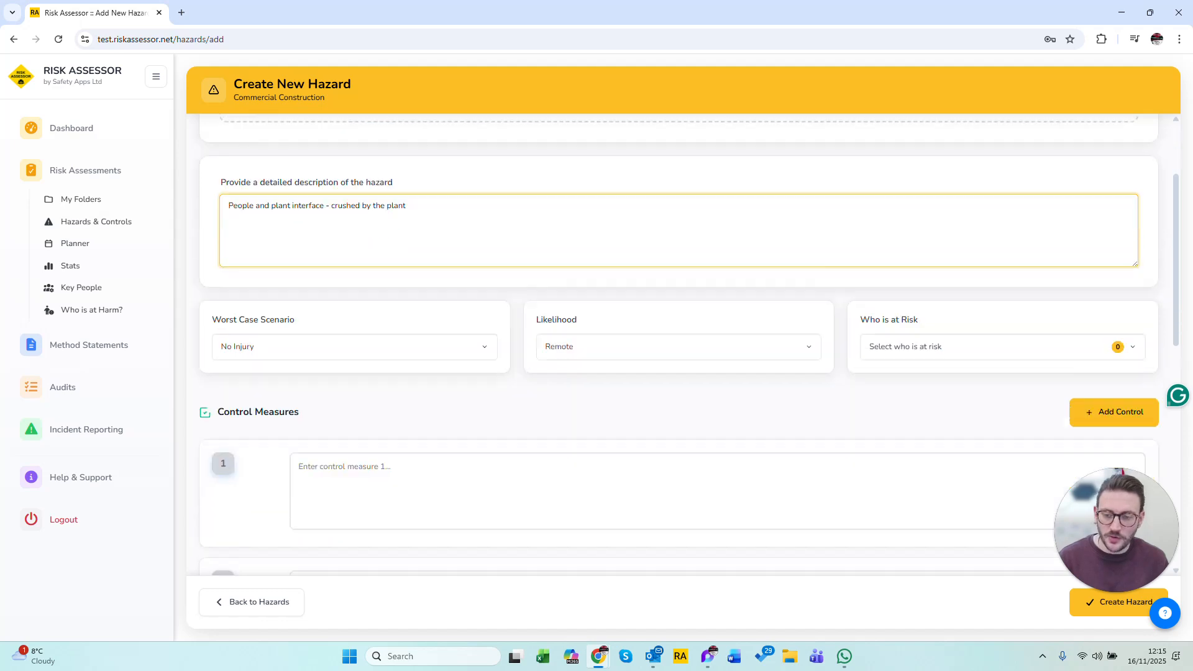
left_click(381, 297)
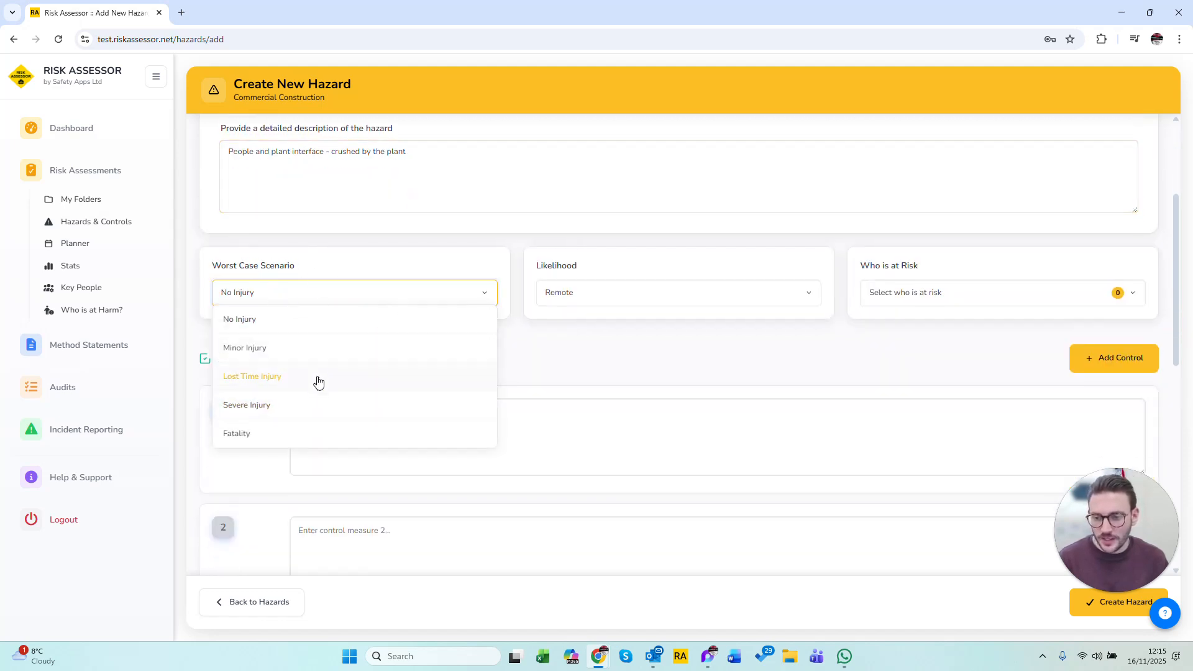
left_click(327, 433)
left_click(671, 298)
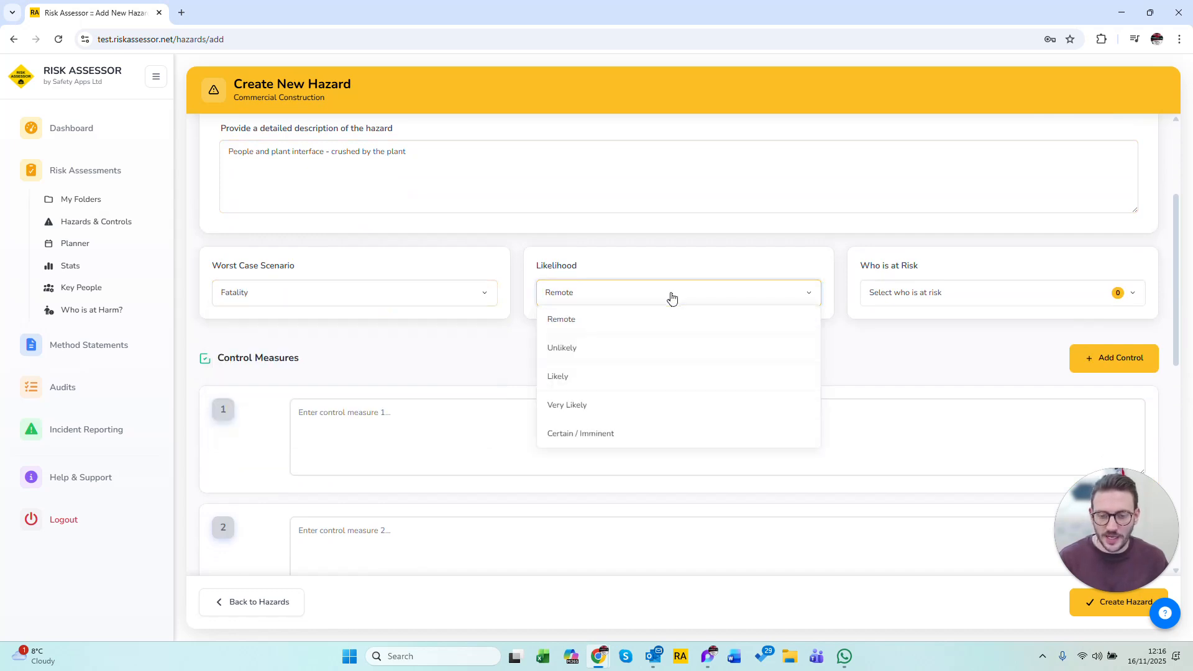
left_click(607, 388)
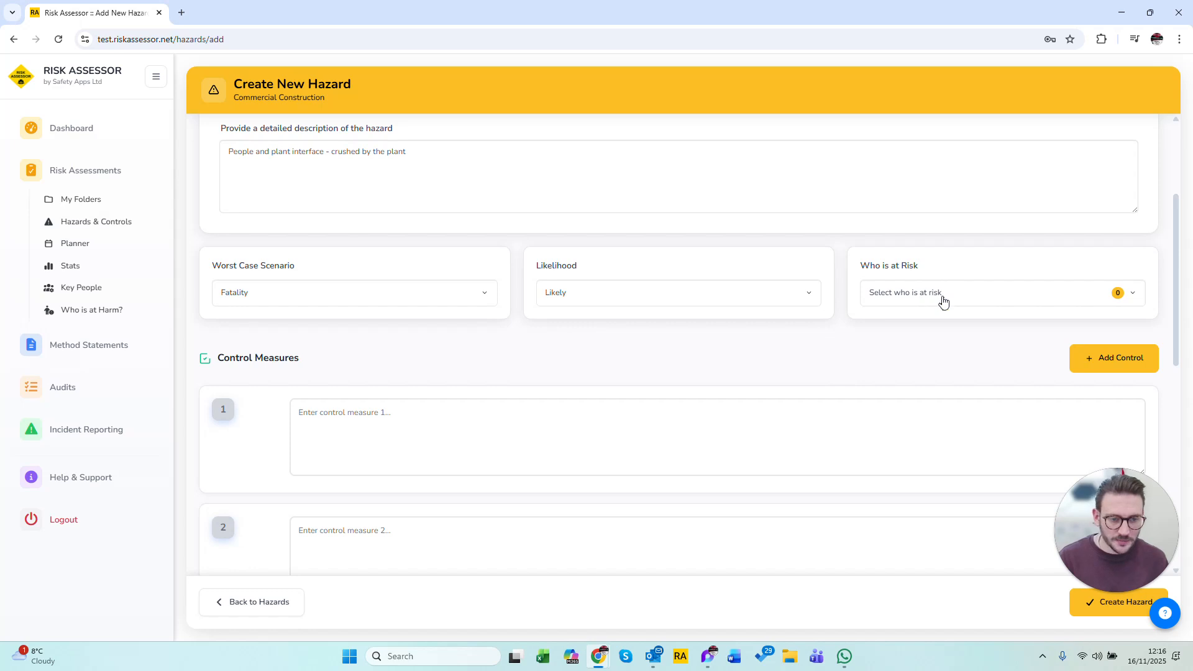
Choose Employee (Emp) and Visitor (Vis) as the people at risk from the new hazard, and save the selection.
left_click(944, 301)
left_click(508, 239)
left_click(526, 299)
left_click(551, 429)
left_click(724, 511)
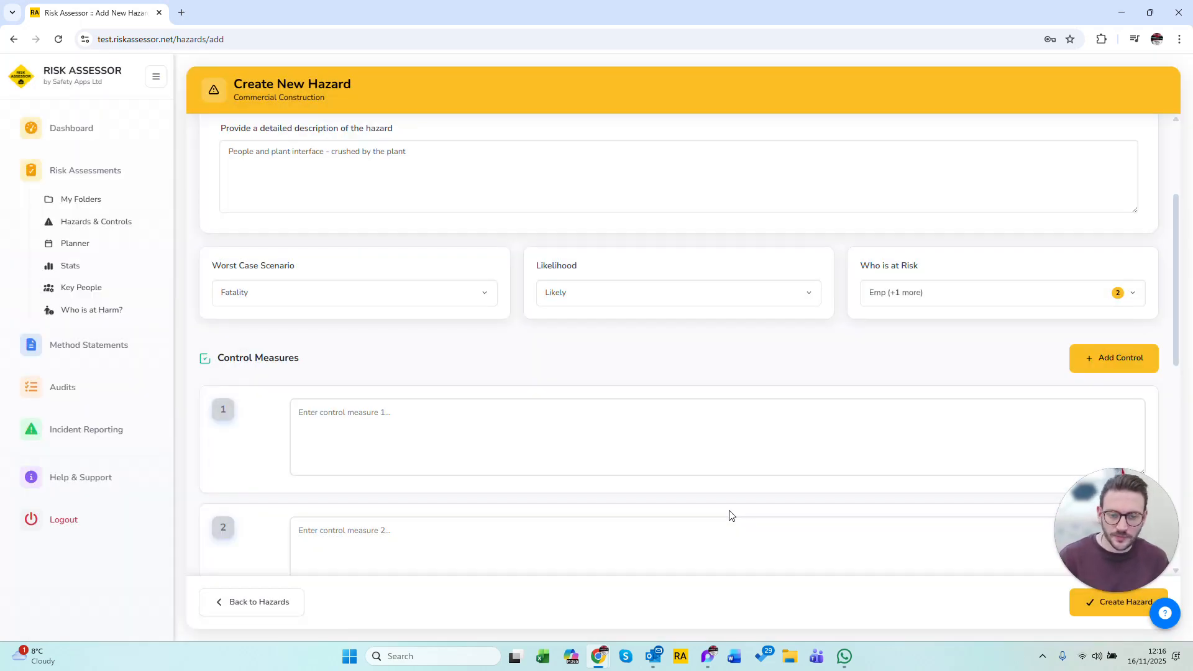
scroll(615, 392, "down", 2)
left_click(615, 310)
type("Example conotrol")
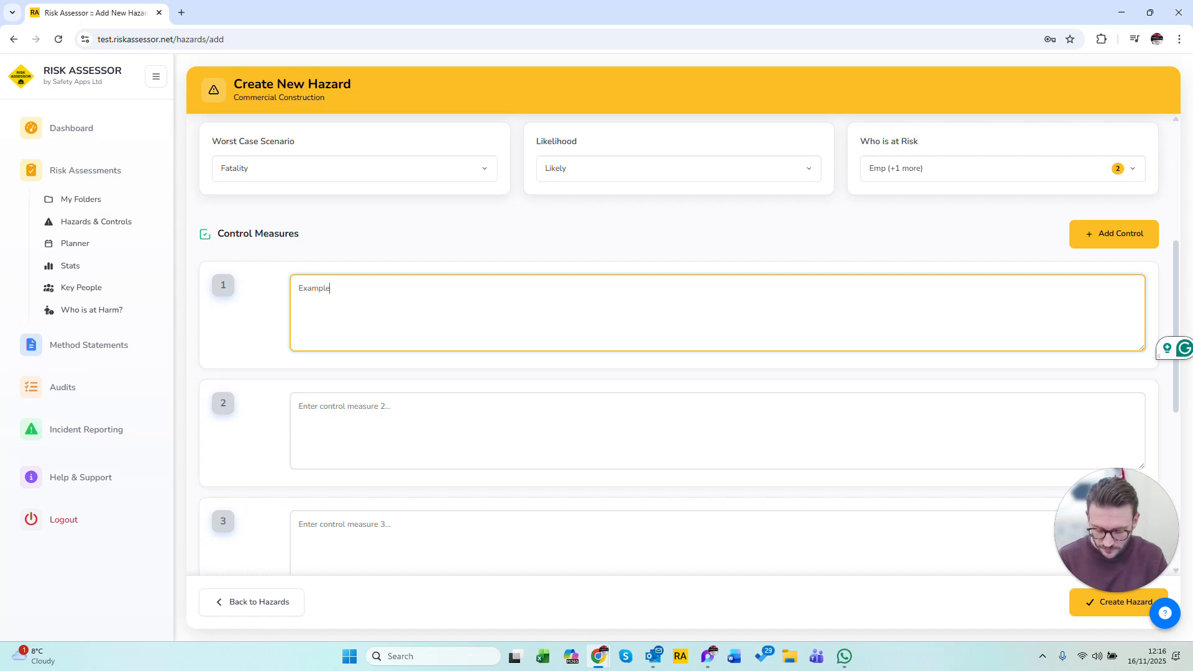
key("BackSpace")
key("BackSpace")
key("BackSpace")
key("BackSpace")
key("BackSpace")
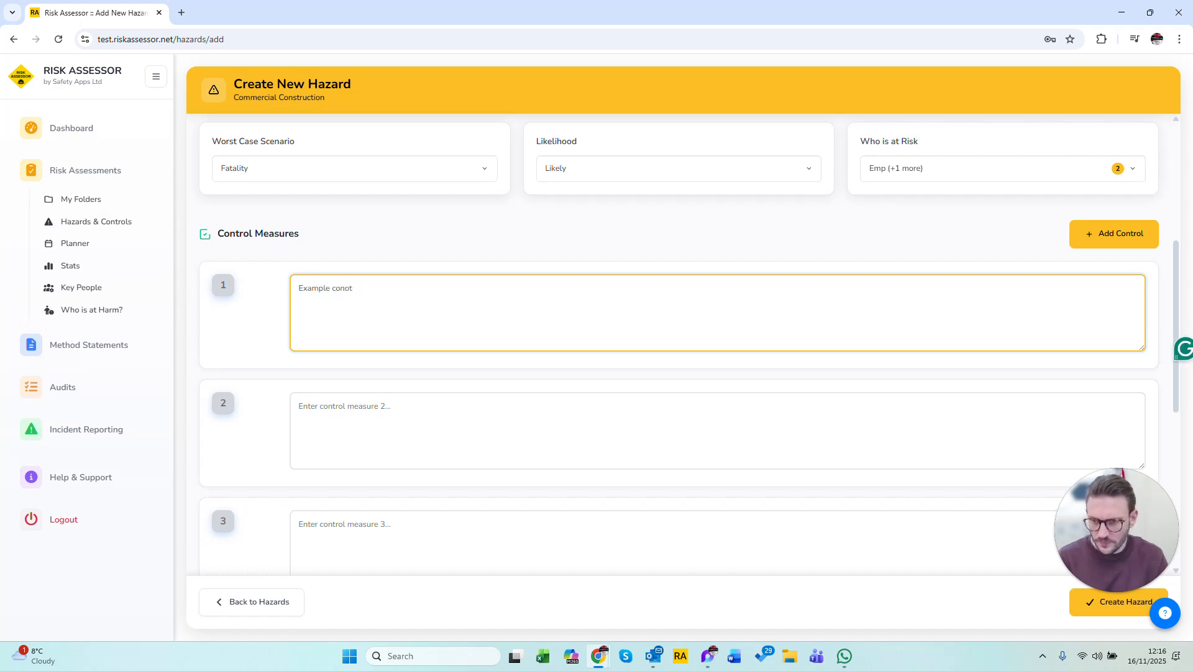
type("trol")
key("BackSpace")
key("BackSpace")
key("BackSpace")
key("BackSpace")
key("BackSpace")
key("BackSpace")
key("BackSpace")
key("BackSpace")
key("BackSpace")
key("BackSpace")
key("BackSpace")
key("BackSpace")
key("BackSpace")
key("BackSpace")
key("BackSpace")
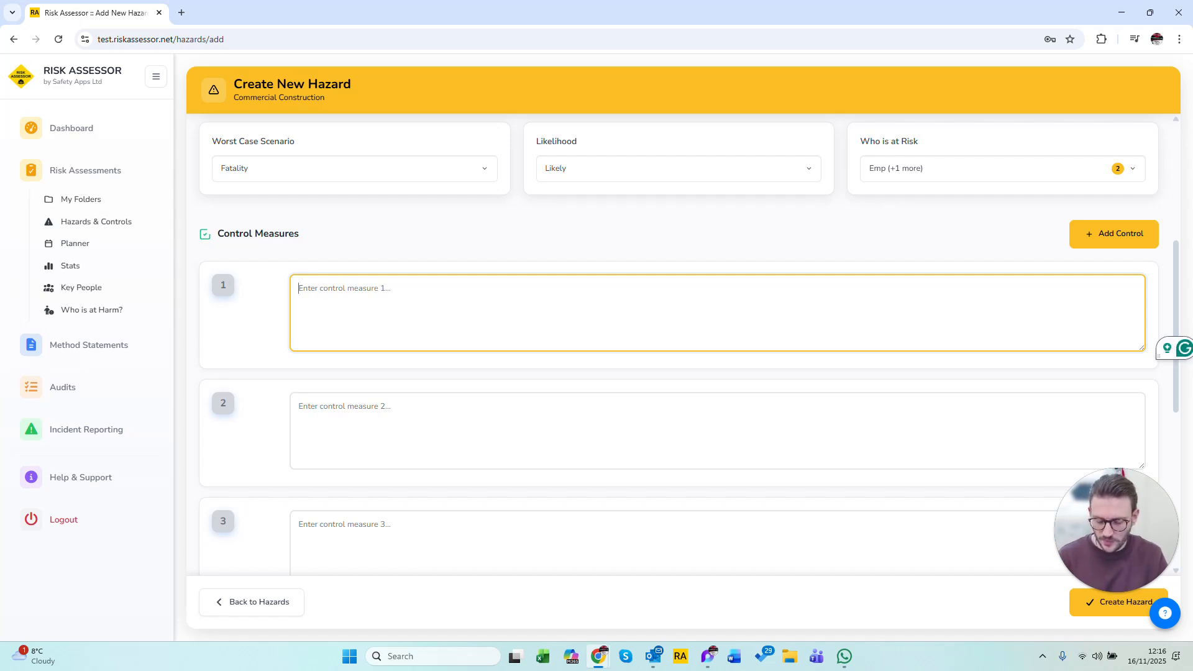
Enter "Warning lights on the plant" as control measure 1.
type("W")
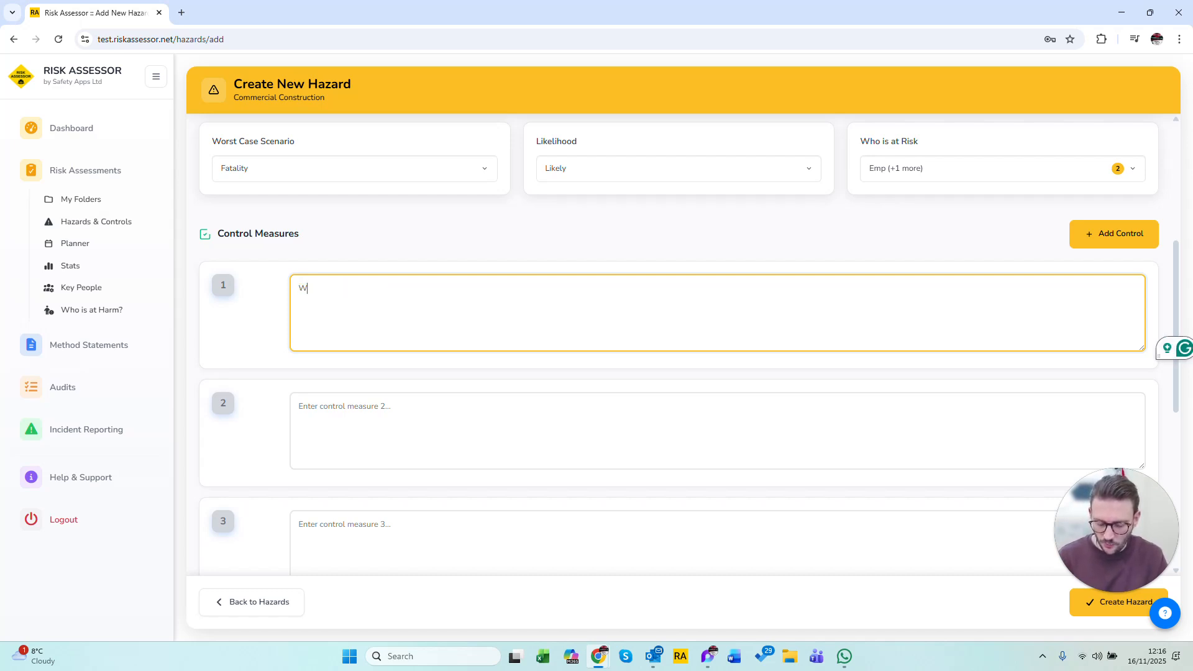
type("arning lights in the")
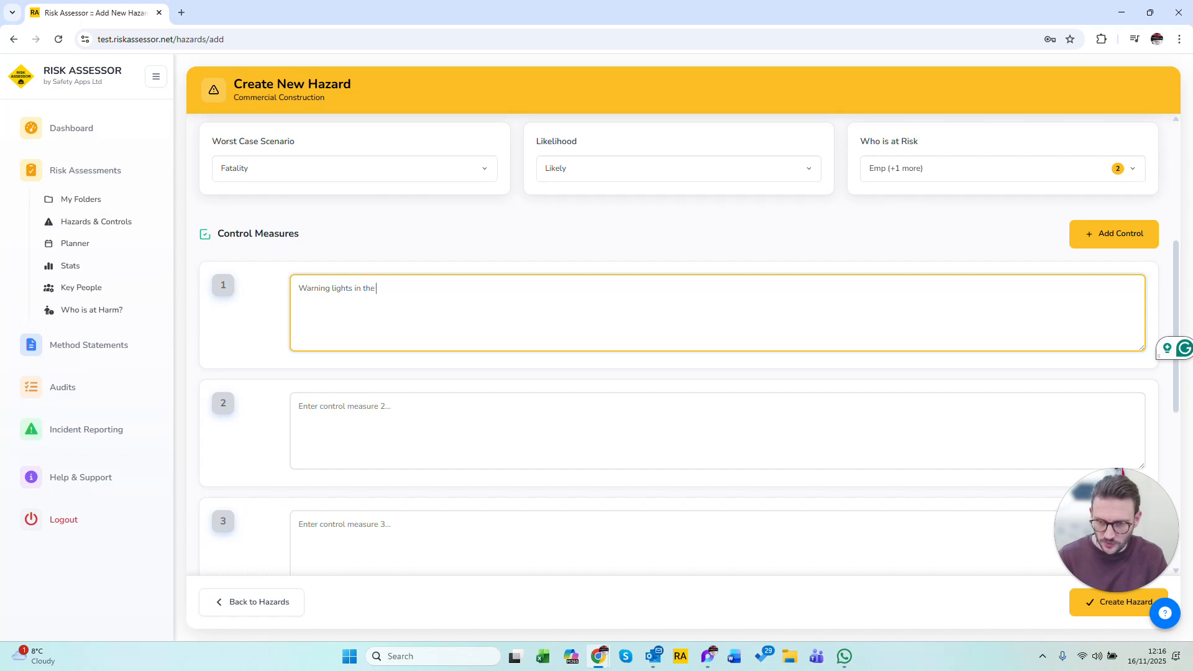
key("BackSpace")
key("BackSpace")
key("BackSpace")
key("BackSpace")
key("BackSpace")
key("BackSpace")
type("ono the")
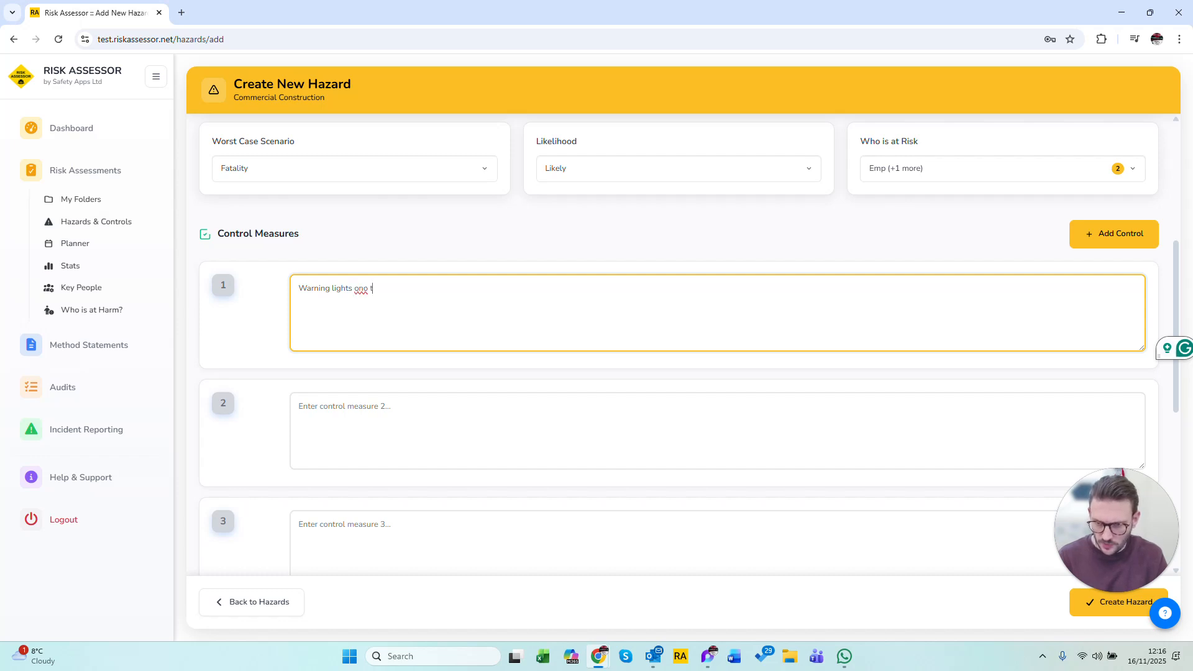
key("BackSpace")
key("BackSpace")
key("BackSpace")
key("BackSpace")
key("BackSpace")
type("the plant")
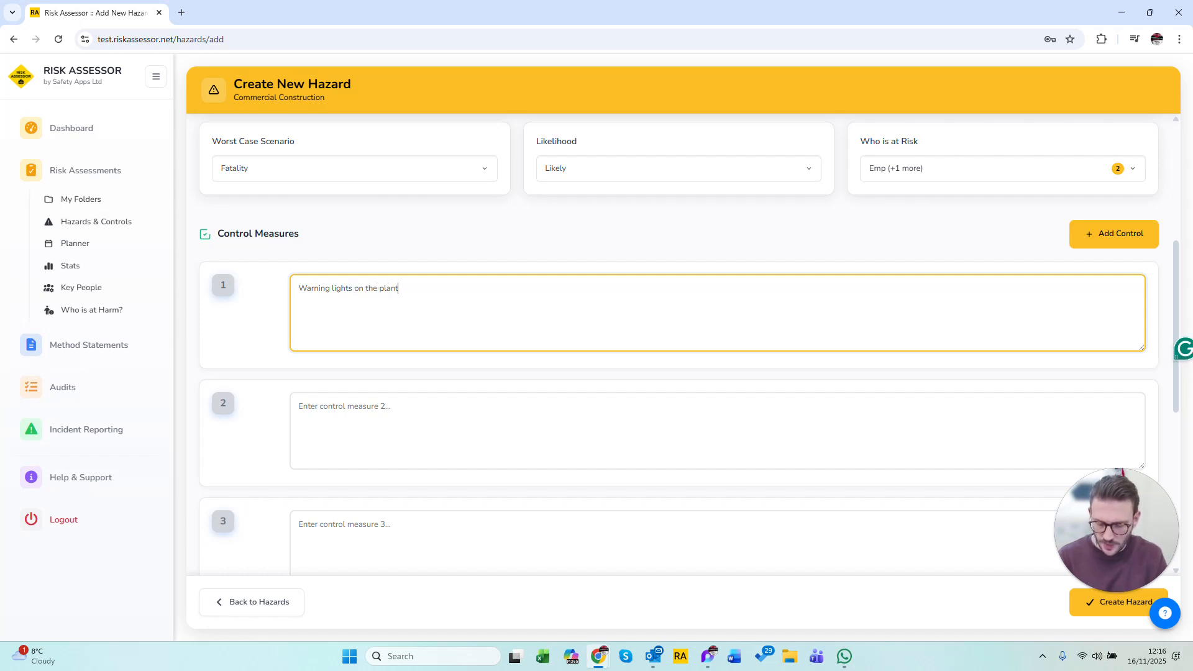
Enter "Staff are trained and competent to enter the area" as control measure 2.
left_click(382, 396)
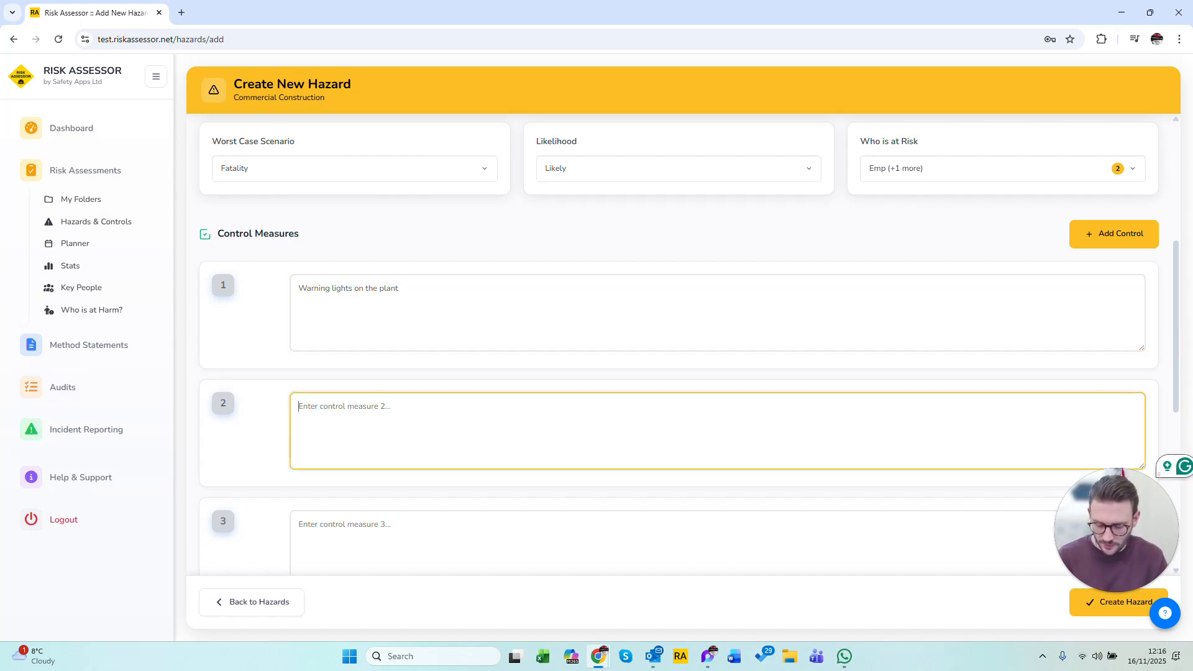
type("Staff are trained and competent t")
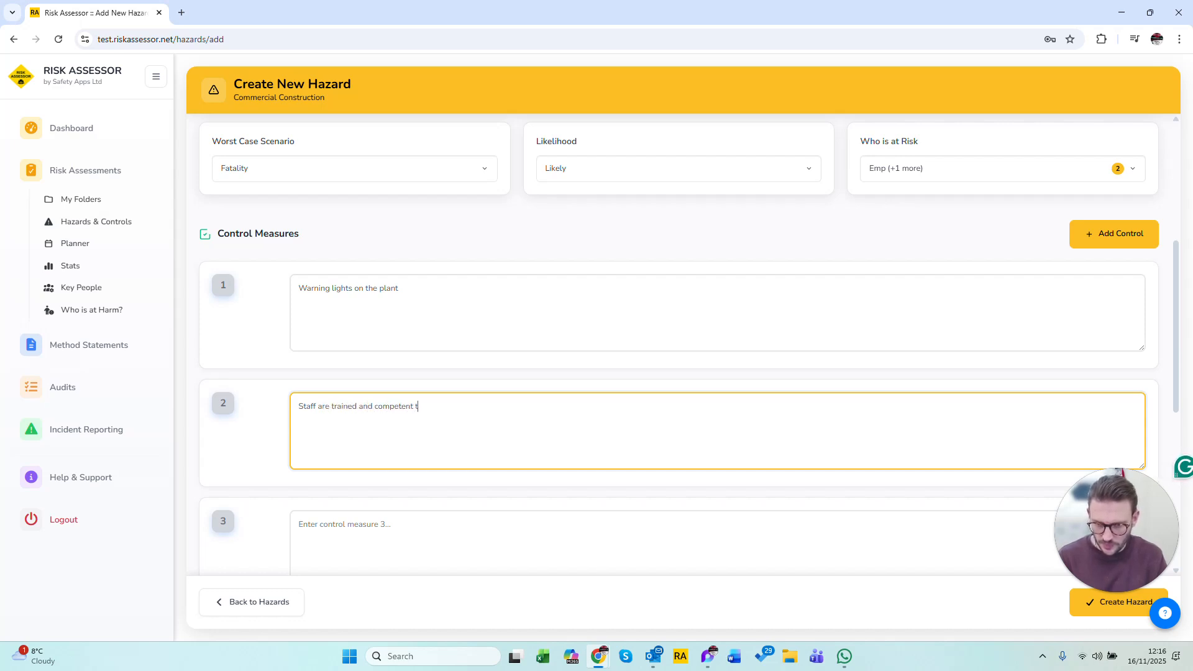
type("o enter the area")
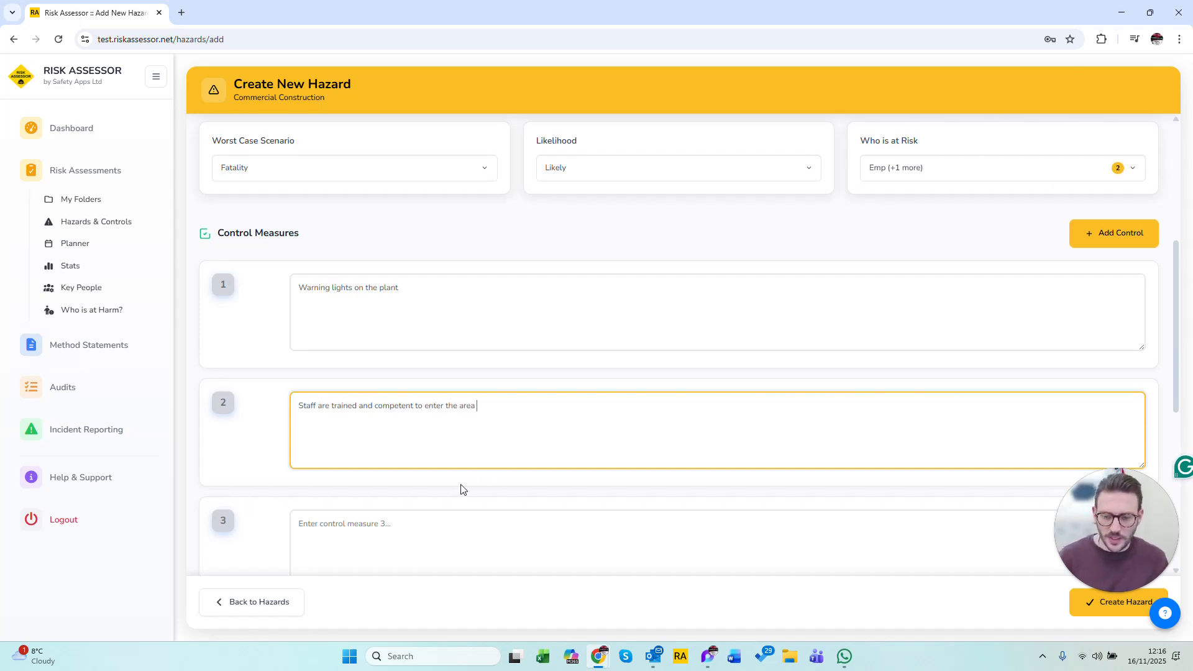
Look through the control measure fields and add a blank seventh control to the hazard.
scroll(482, 483, "down", 6)
scroll(272, 428, "up", 6)
scroll(272, 429, "down", 6)
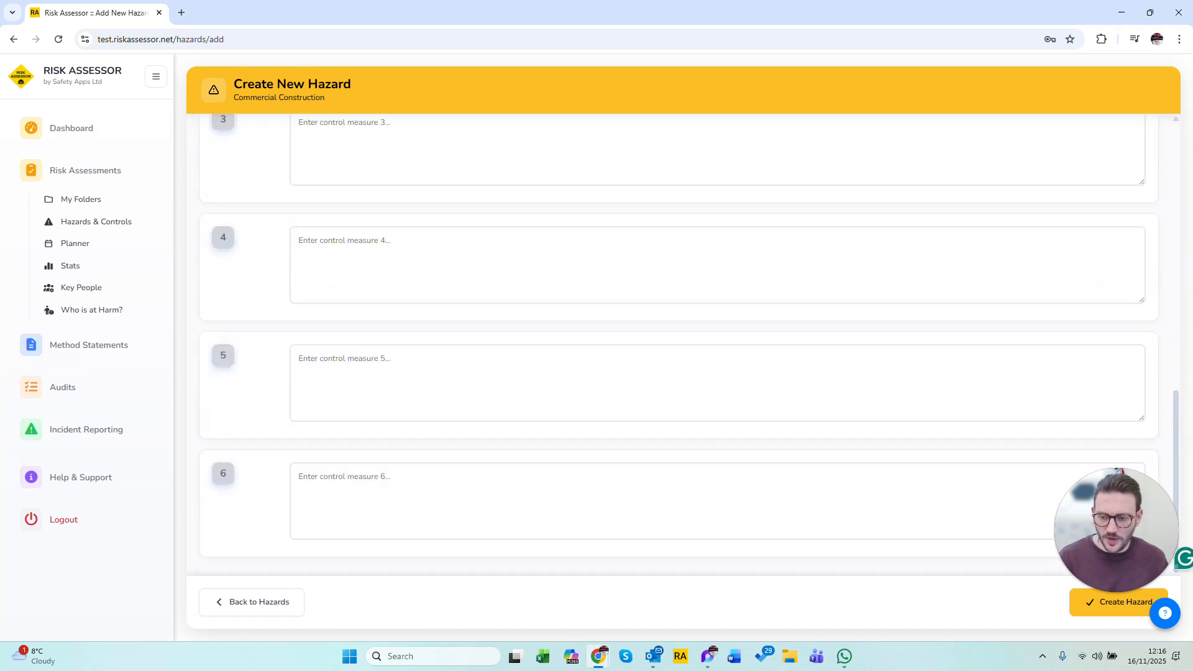
scroll(1087, 293, "up", 10)
scroll(1087, 292, "down", 8)
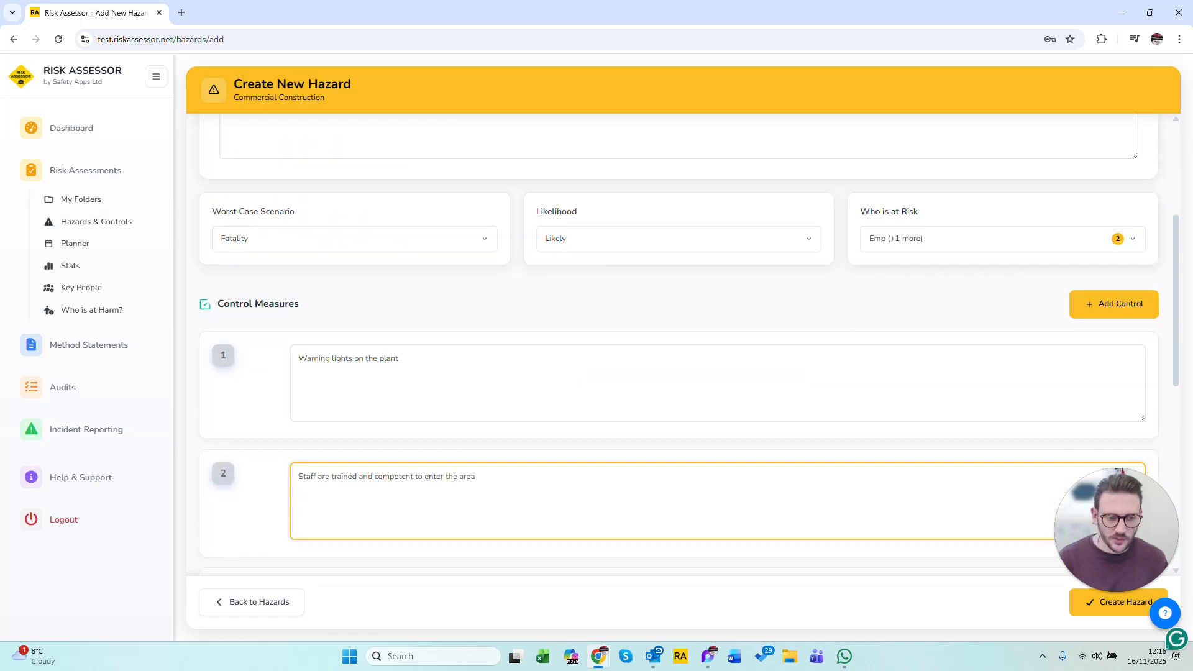
scroll(916, 309, "down", 4)
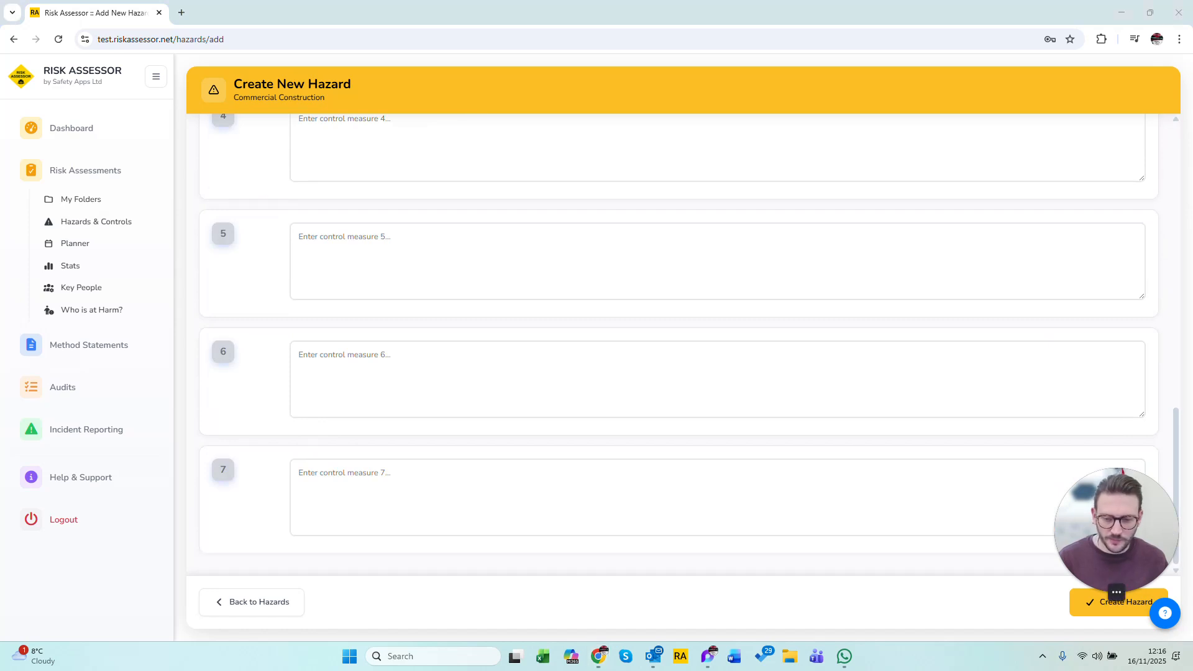
Check the completed form, create the hazard, and locate the people and plant interface entry in the Commercial Construction list.
scroll(589, 453, "up", 13)
scroll(589, 453, "up", 1)
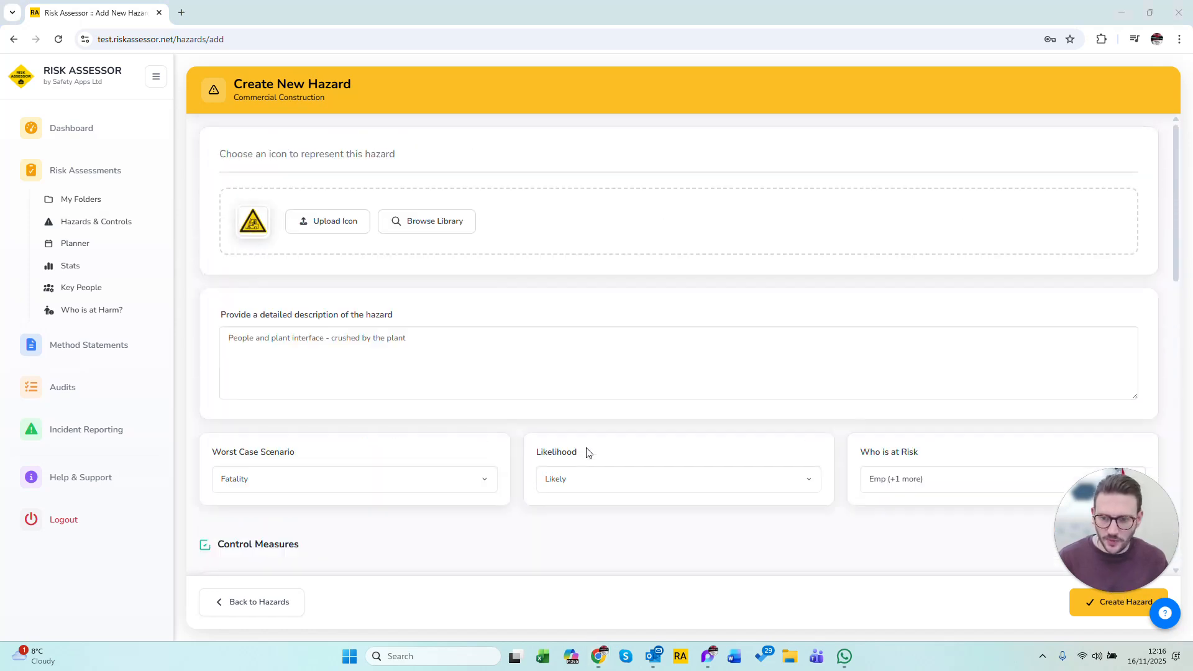
scroll(588, 453, "down", 6)
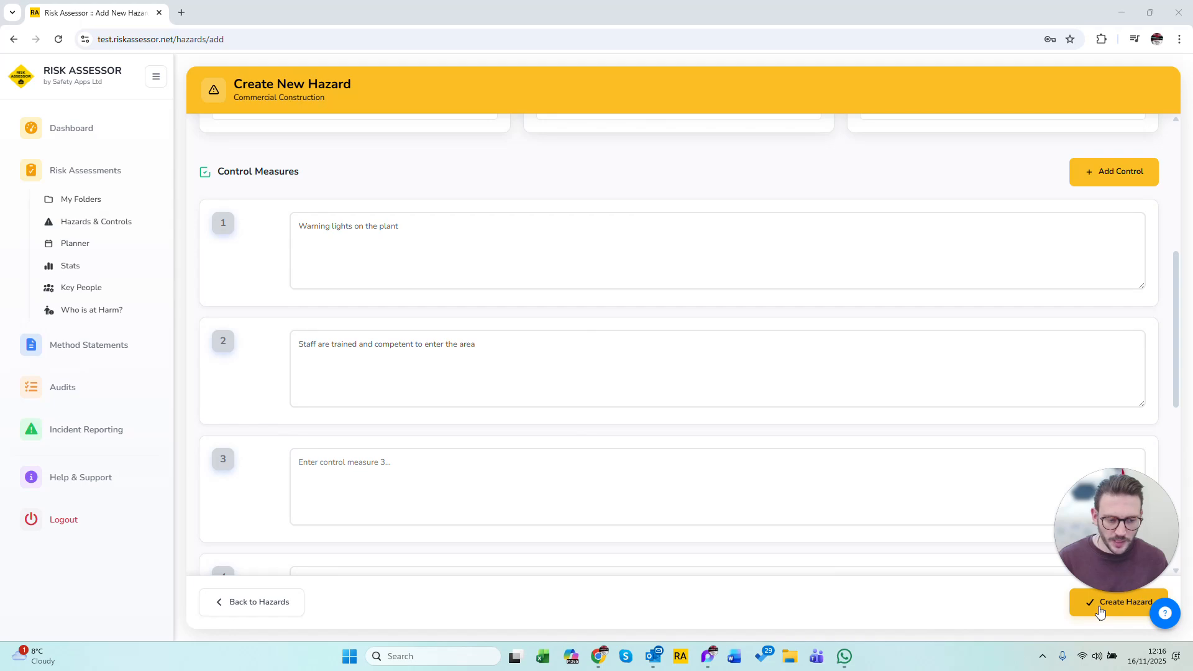
left_click(1100, 612)
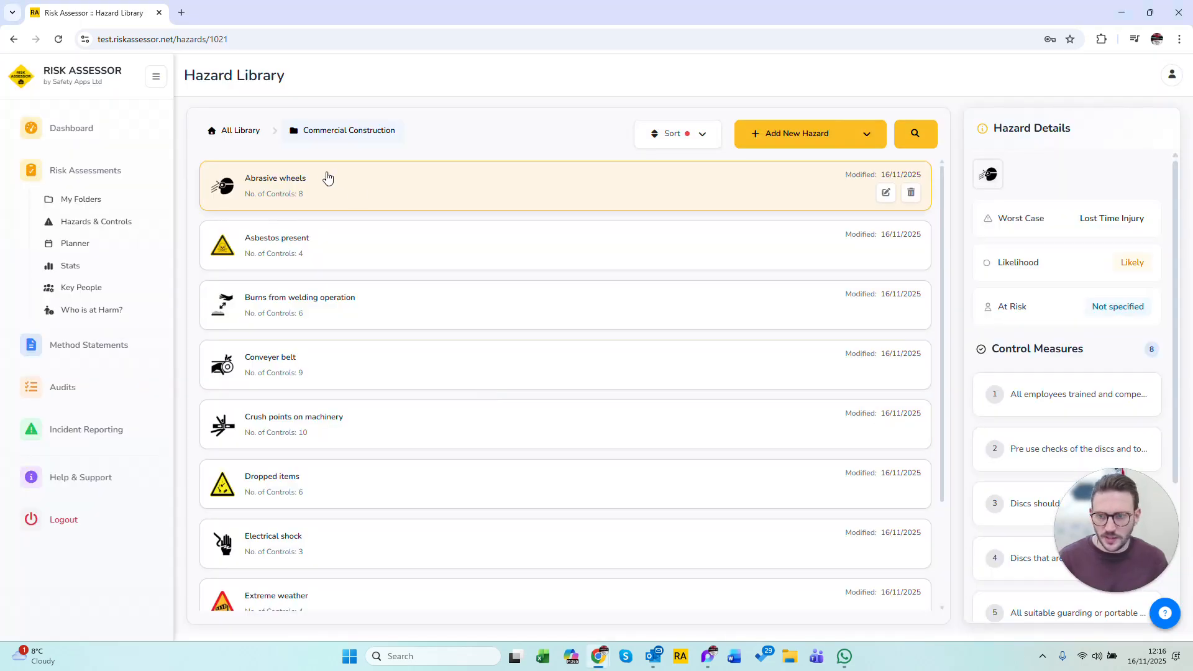
scroll(370, 242, "down", 2)
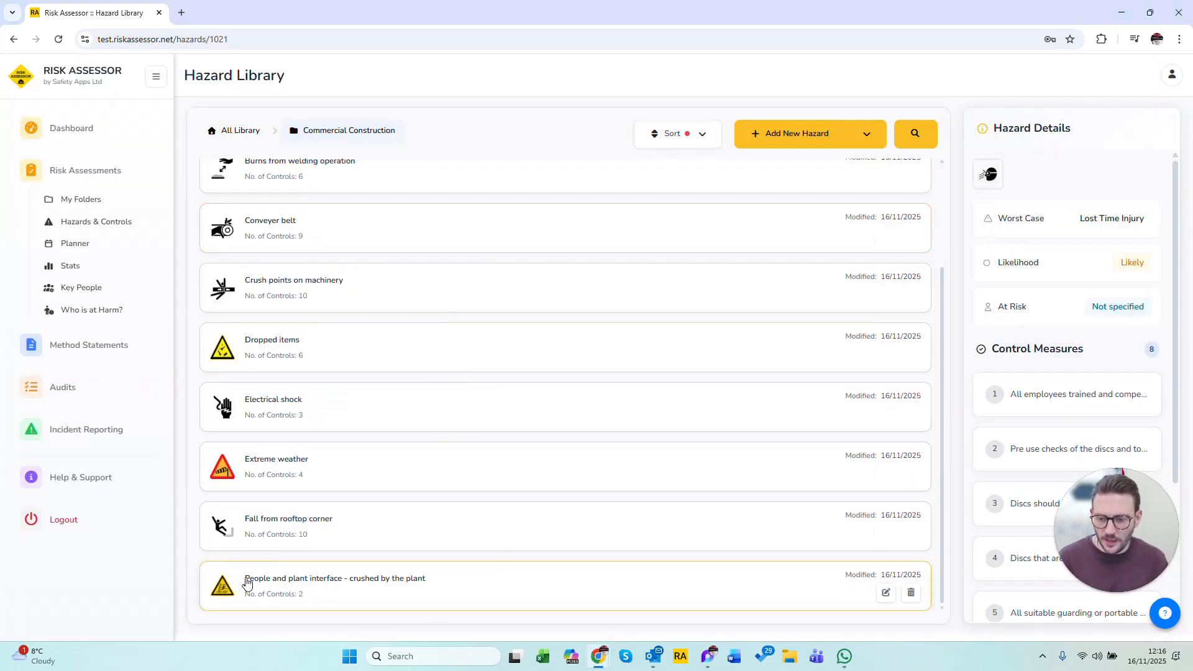
scroll(671, 587, "up", 1)
scroll(672, 587, "up", 1)
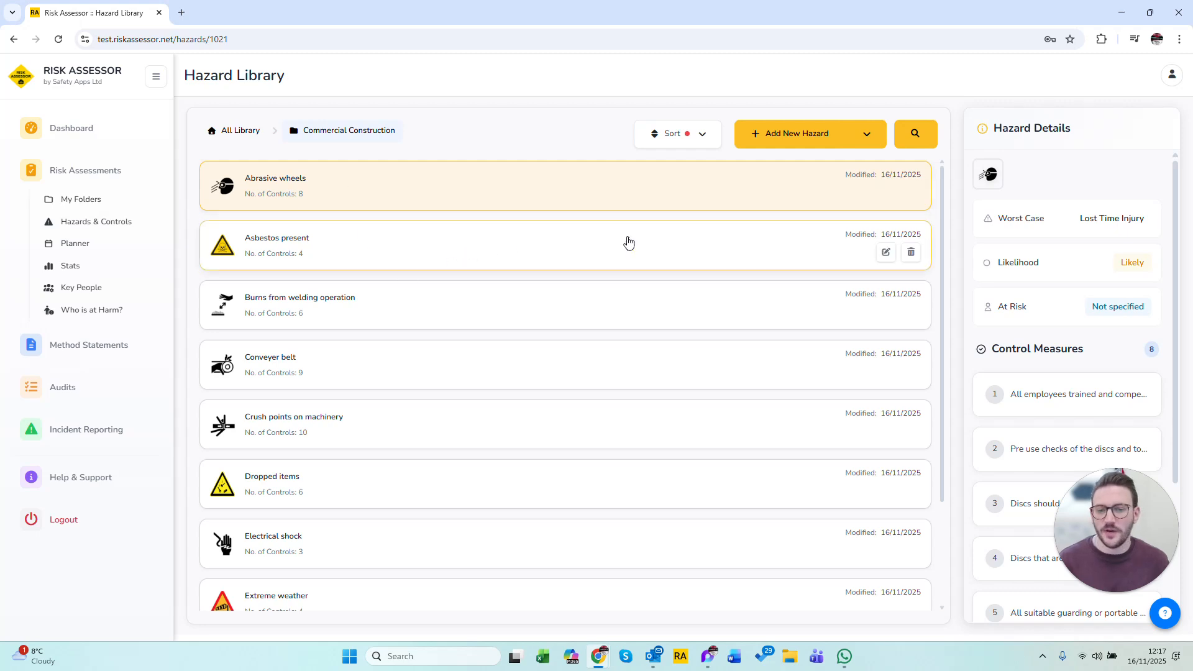
Edit the Abrasive wheels hazard to mark Contractor (Con) and Employee (Emp) as at risk, and update the hazard.
left_click(886, 194)
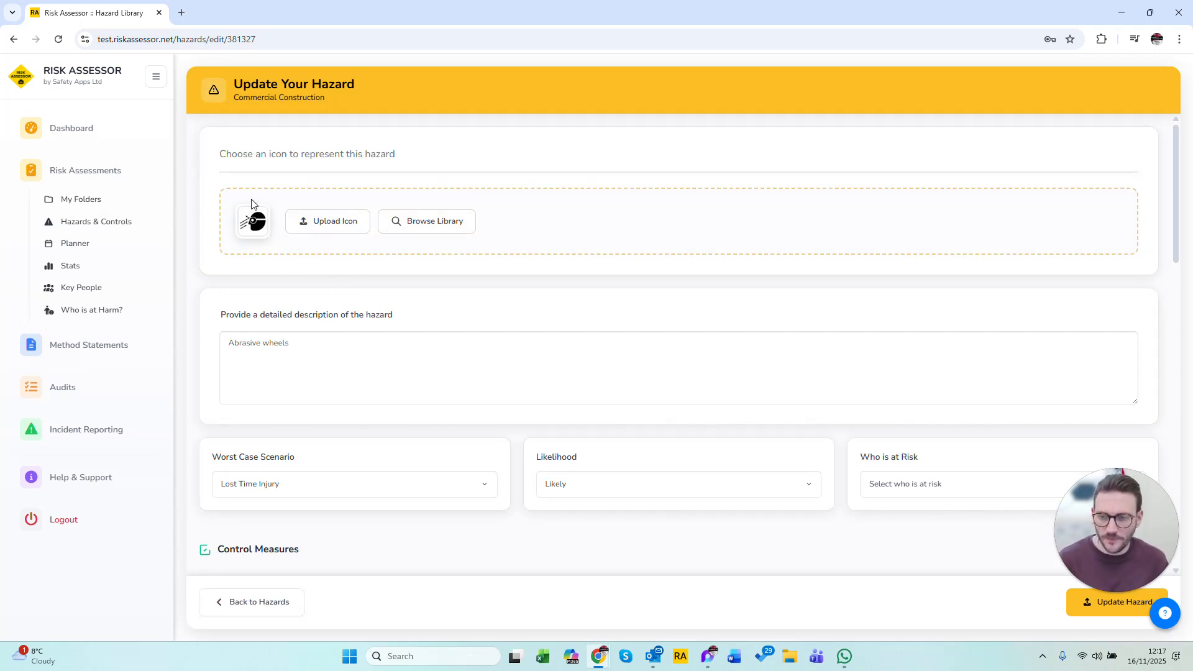
left_click(932, 488)
left_click(467, 235)
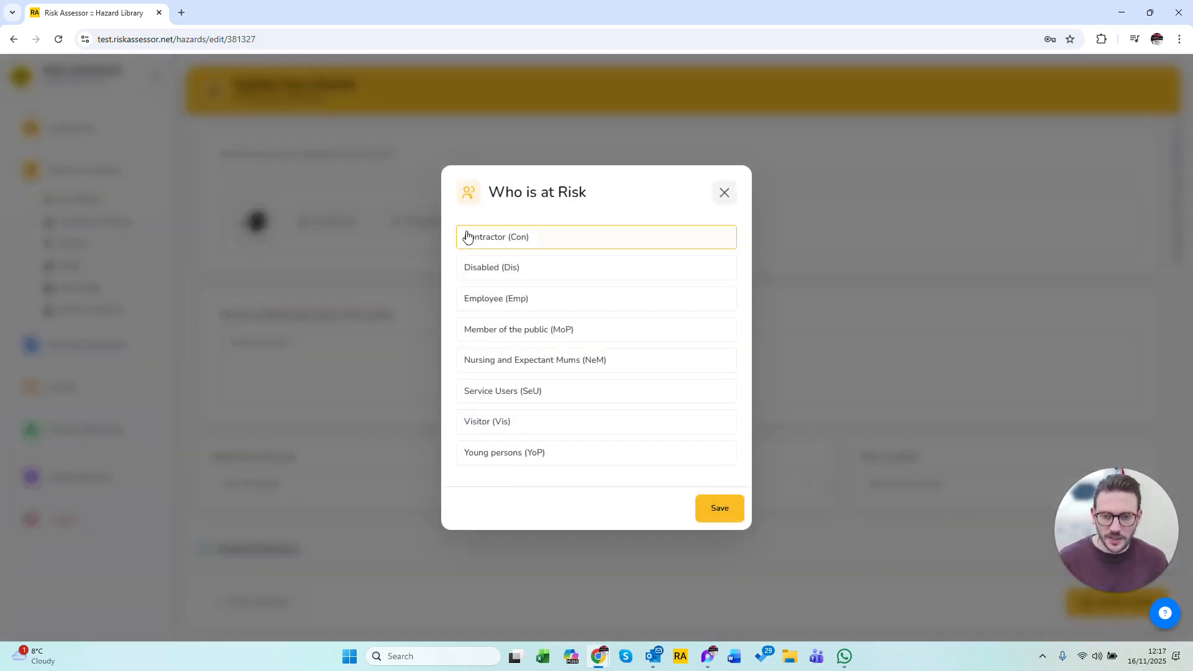
left_click(504, 310)
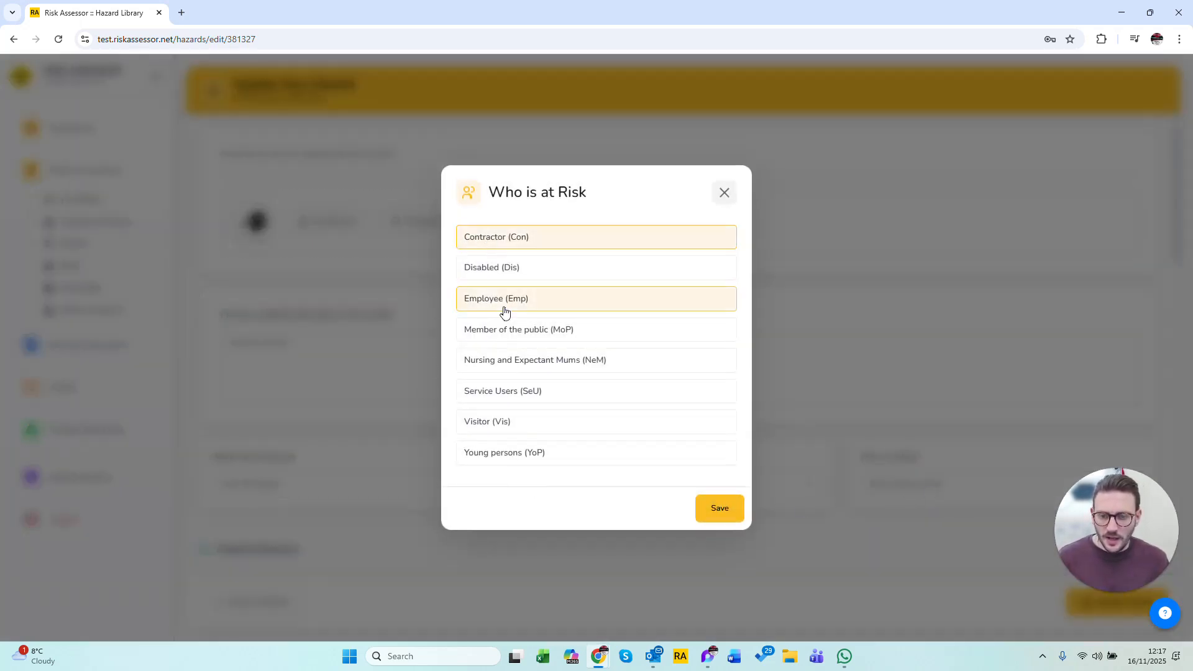
left_click(734, 509)
scroll(591, 405, "down", 8)
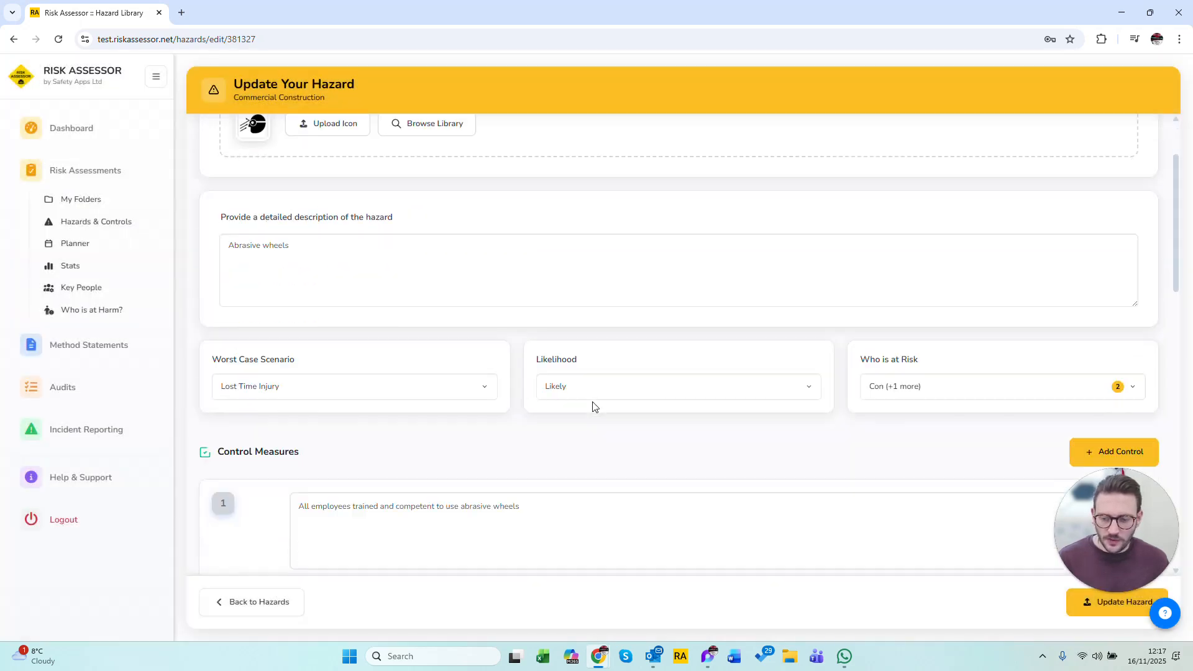
scroll(690, 341, "down", 7)
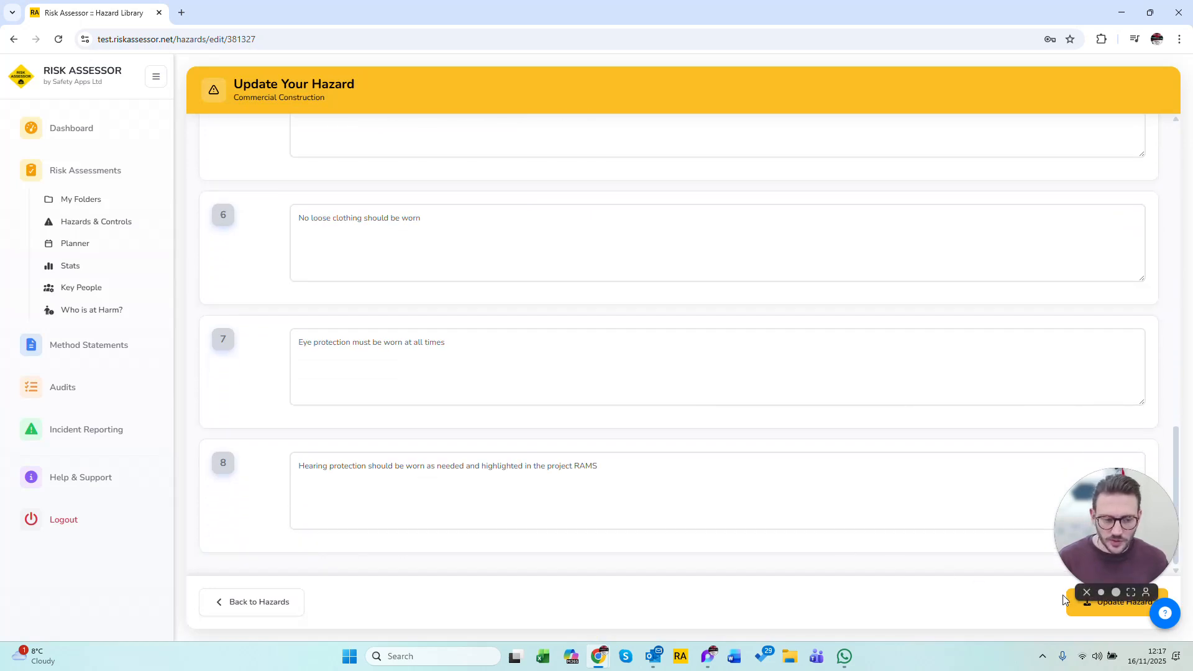
left_click(1086, 612)
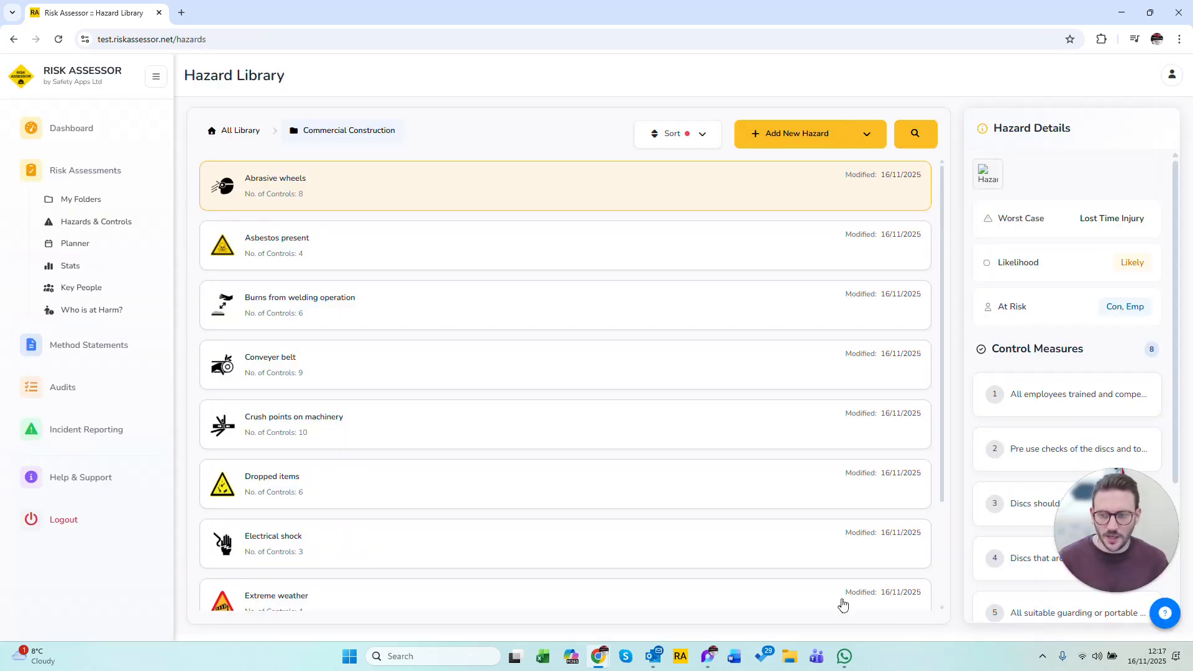